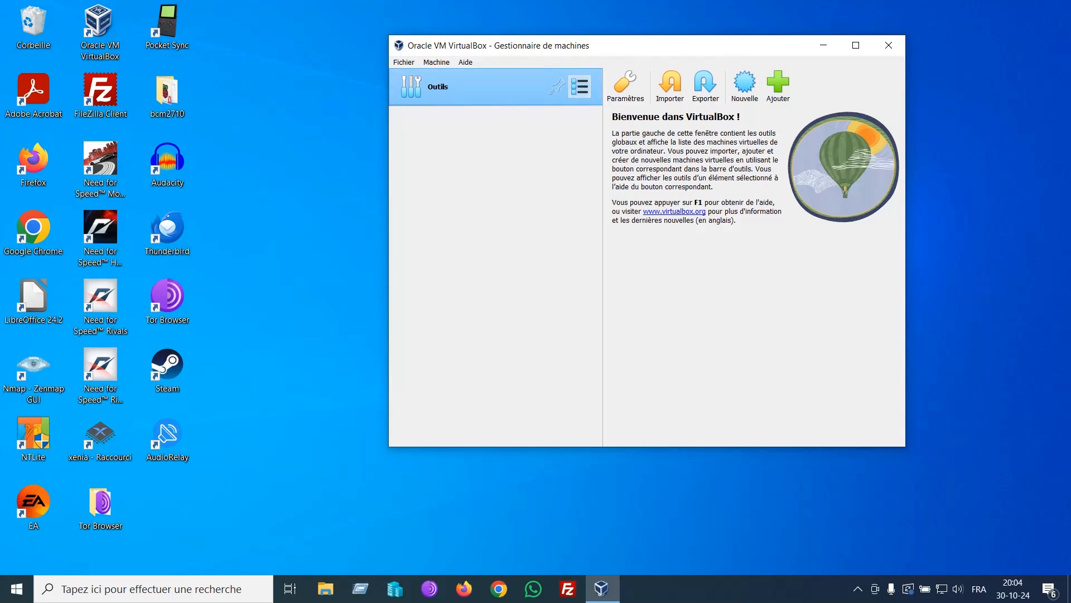
Step: Open the global tools list from the VirtualBox Manager's Outils menu icon
click(579, 86)
Step: Create a host-only network at 192.168.155.1/24, then go back to the welcome page
click(645, 176)
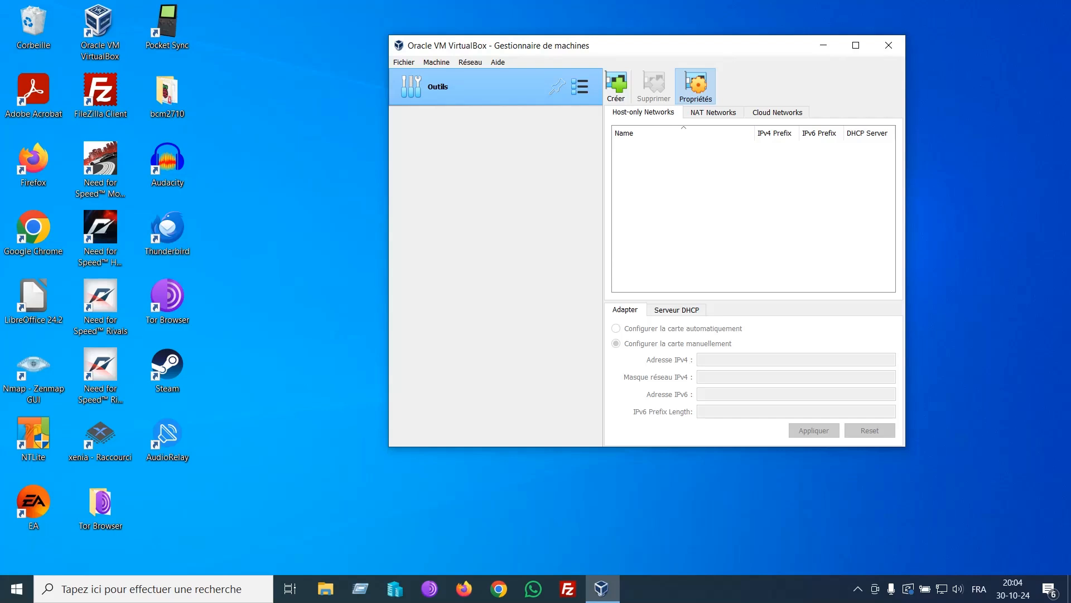
click(616, 86)
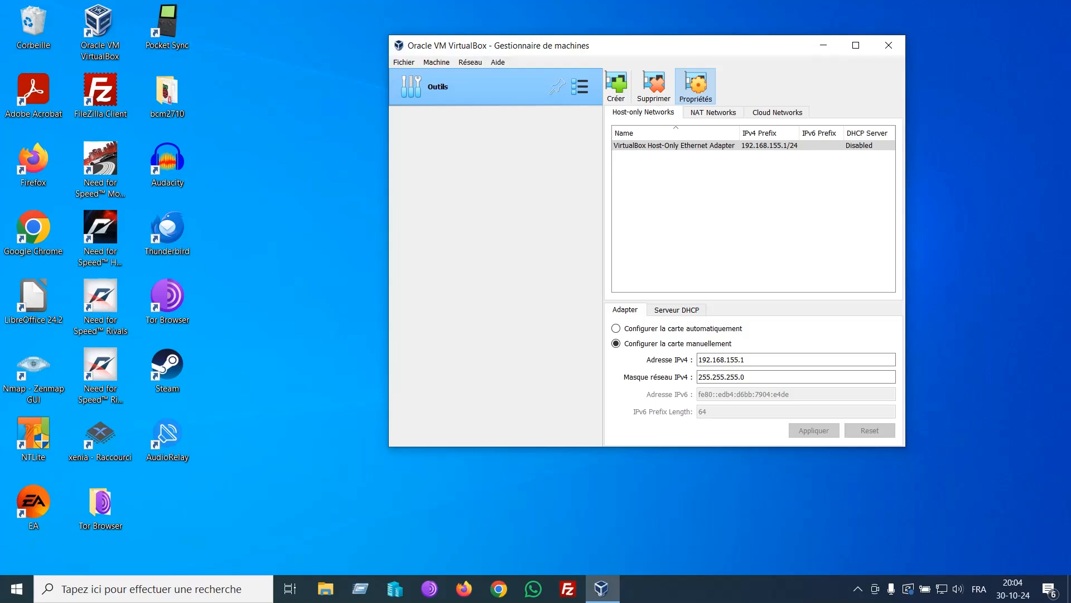
click(579, 86)
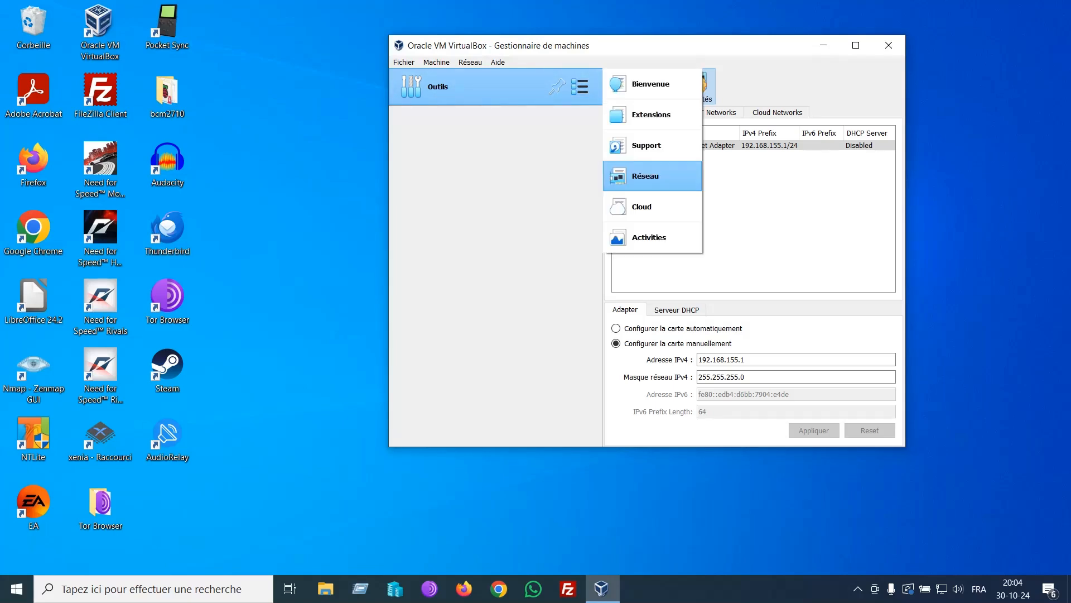
click(650, 83)
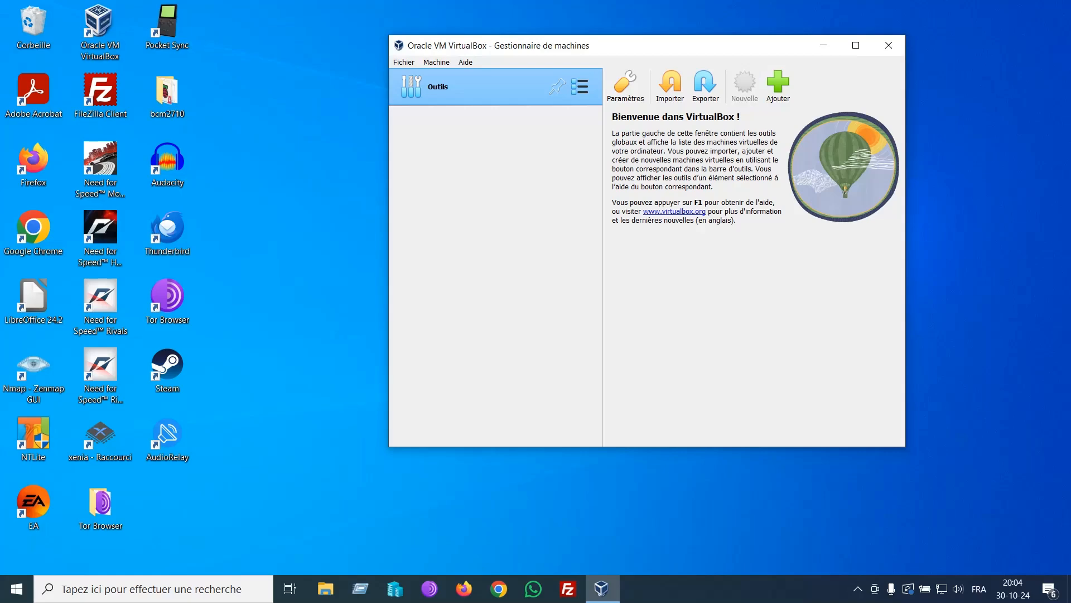
Step: Name the new VM OPNsense, attach the OPNsense 24.7 ISO, and set type BSD, FreeBSD (64-bit)
text(OPEN)
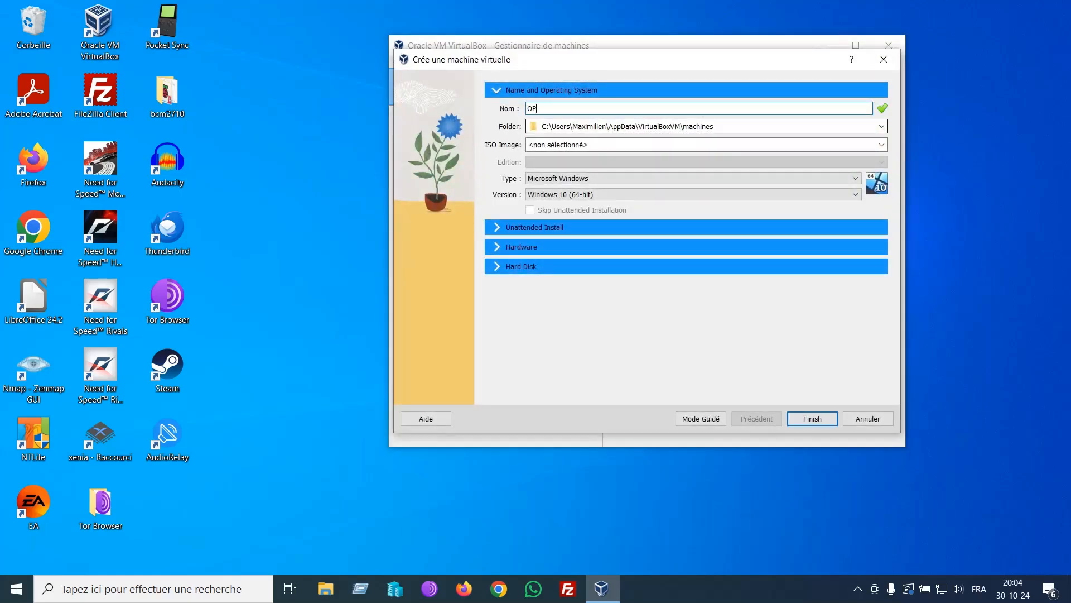
key(BackSpace)
key(BackSpace)
text(Nsense)
click(691, 145)
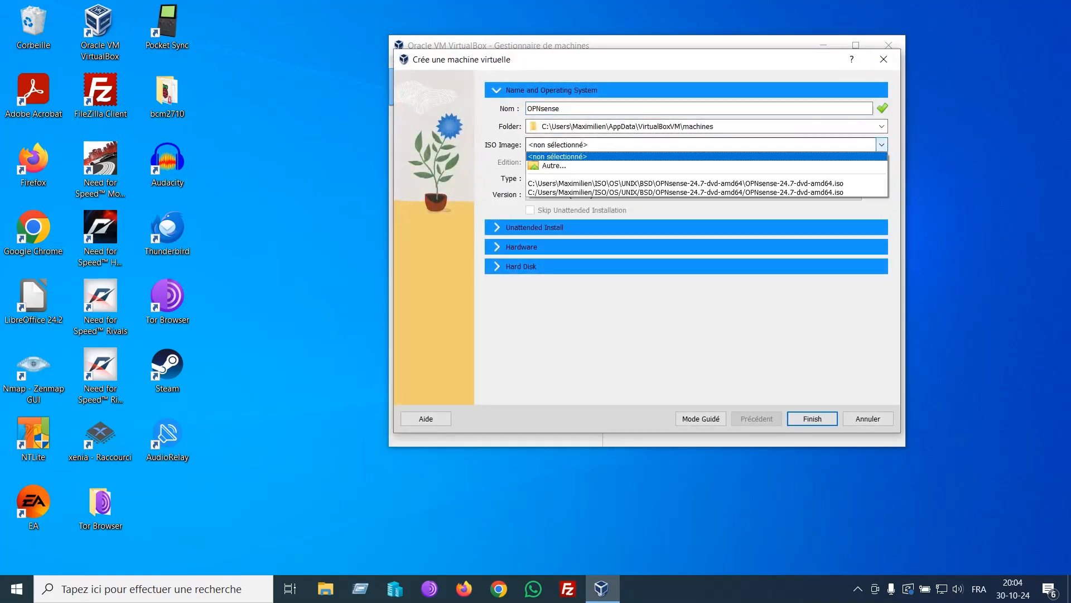
click(692, 183)
click(692, 178)
click(692, 214)
click(691, 194)
click(692, 213)
Step: Give it 4 CPUs, 2048 MB memory and a 32 GB disk, and finish creating it
click(691, 247)
drag(530, 178, 619, 178)
double_click(858, 148)
text(2048)
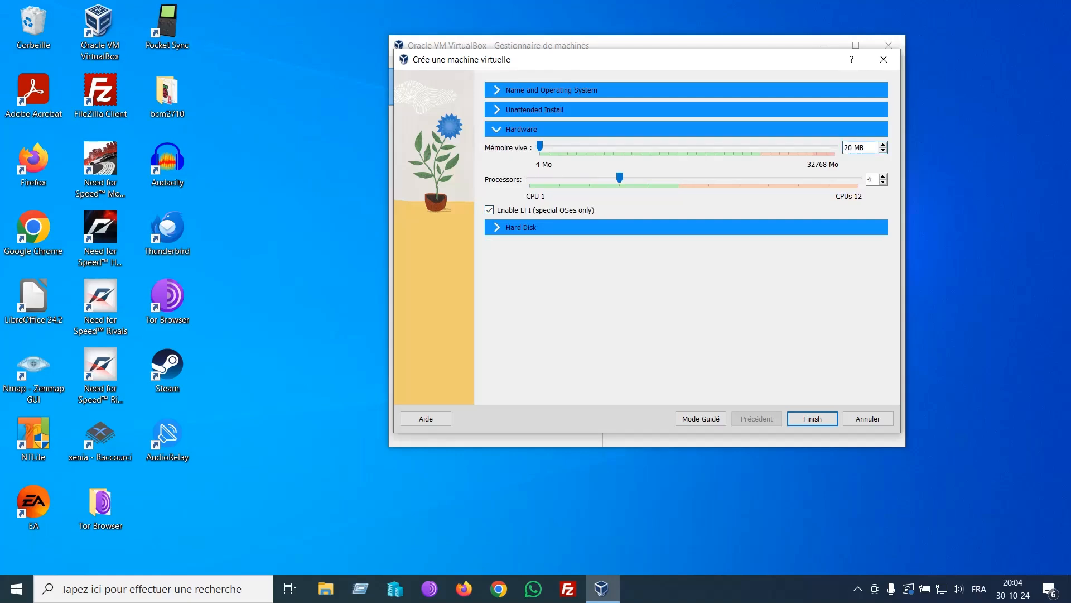
click(692, 227)
click(850, 222)
key(BackSpace)
key(BackSpace)
text(32)
click(813, 418)
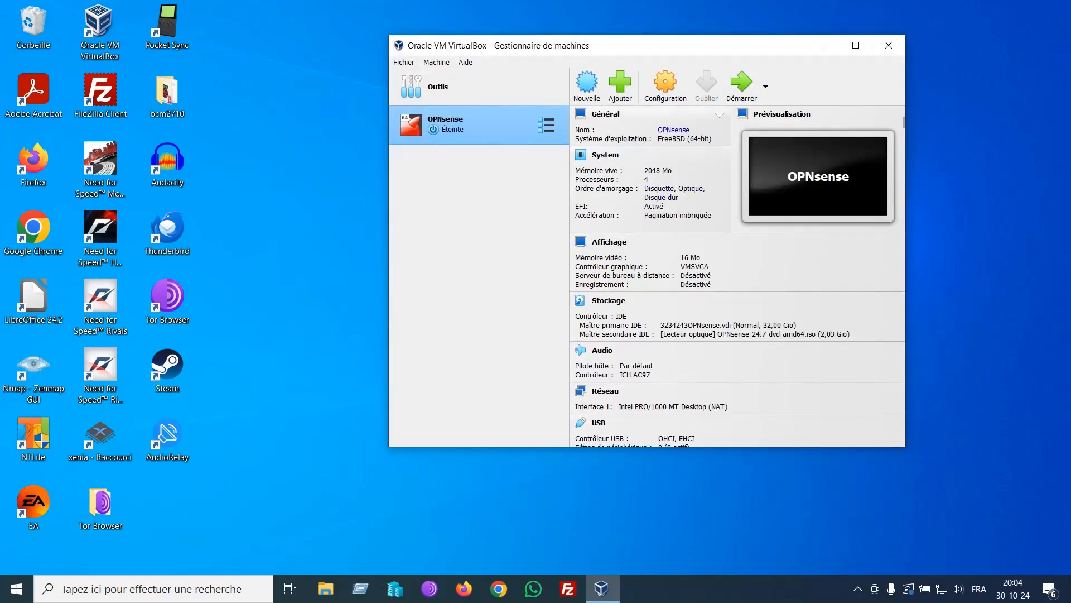
click(665, 81)
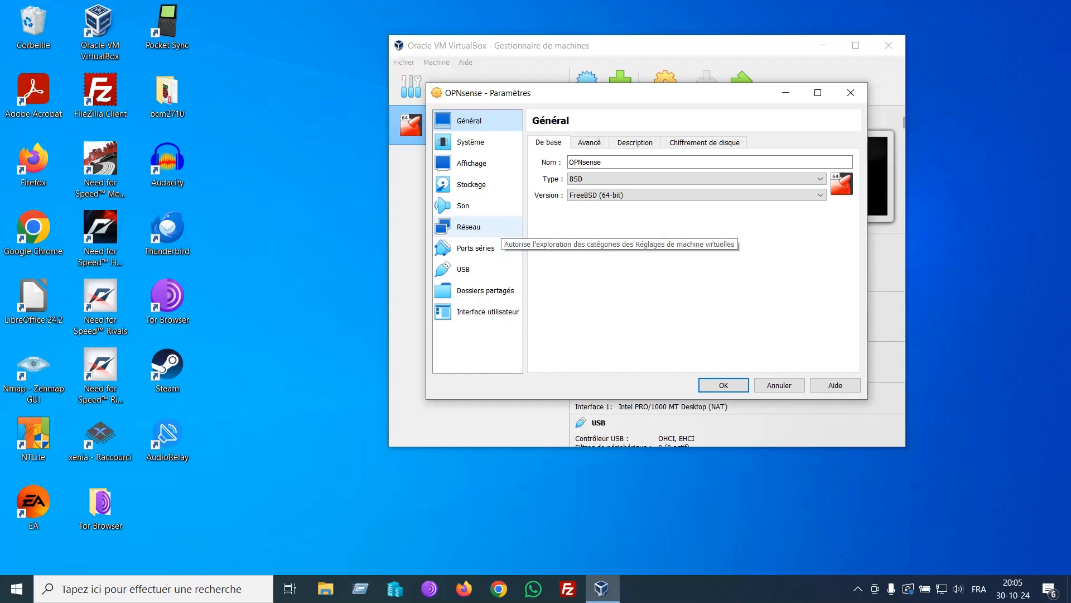
Step: Attach Adapter 1 to the host-only network and enable Adapter 2 on NAT
click(469, 227)
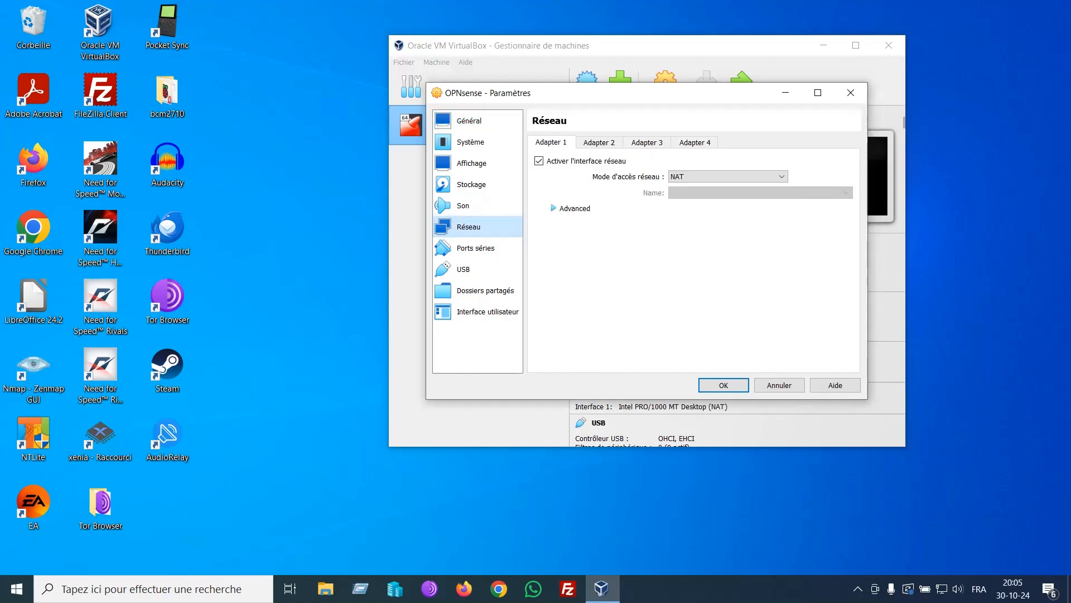
click(726, 177)
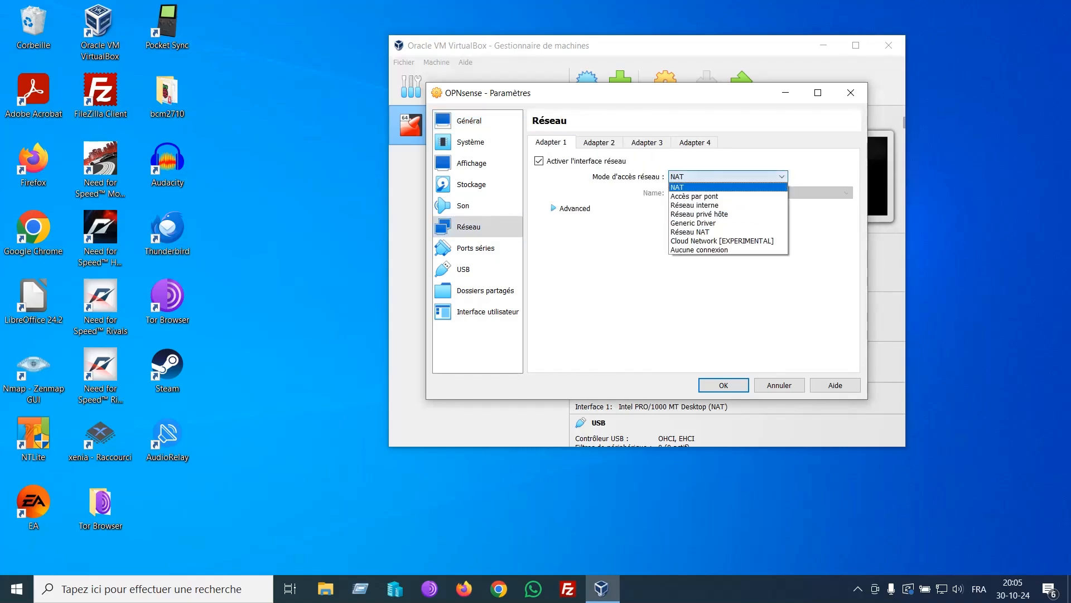
click(725, 215)
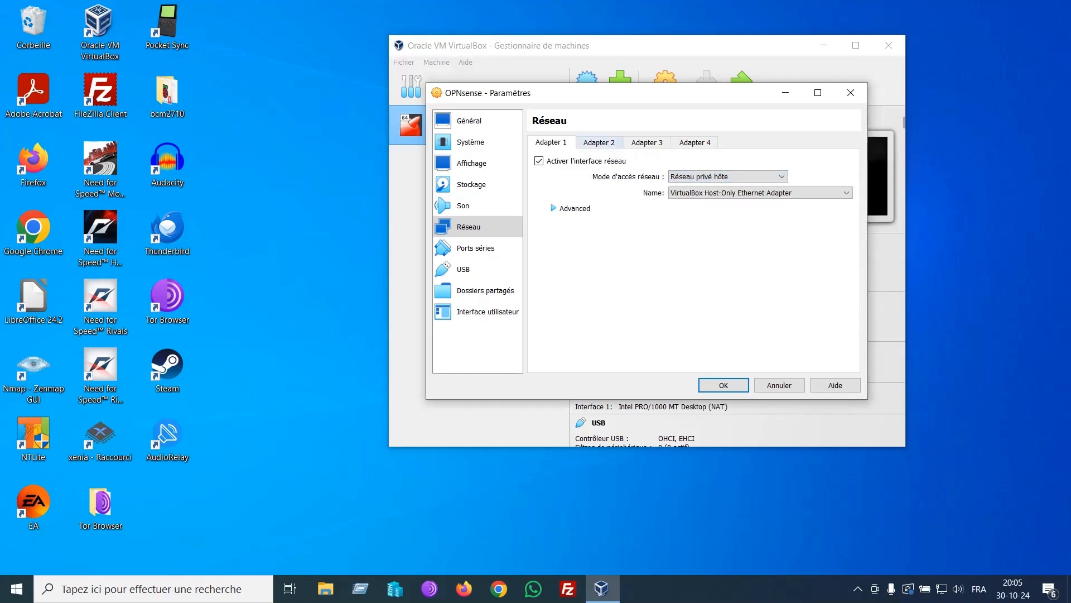
click(617, 140)
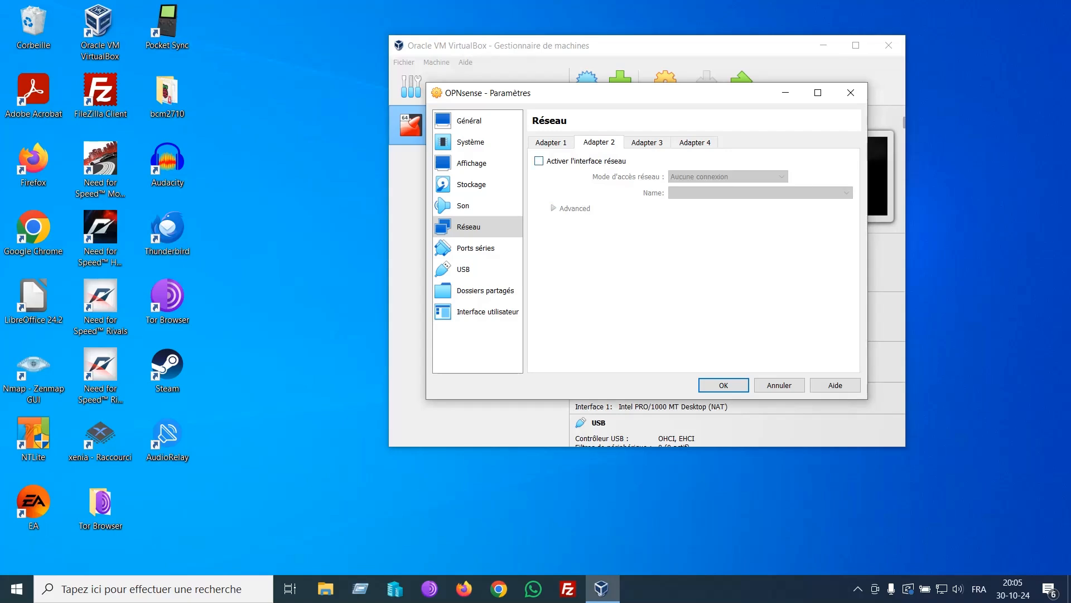
click(539, 160)
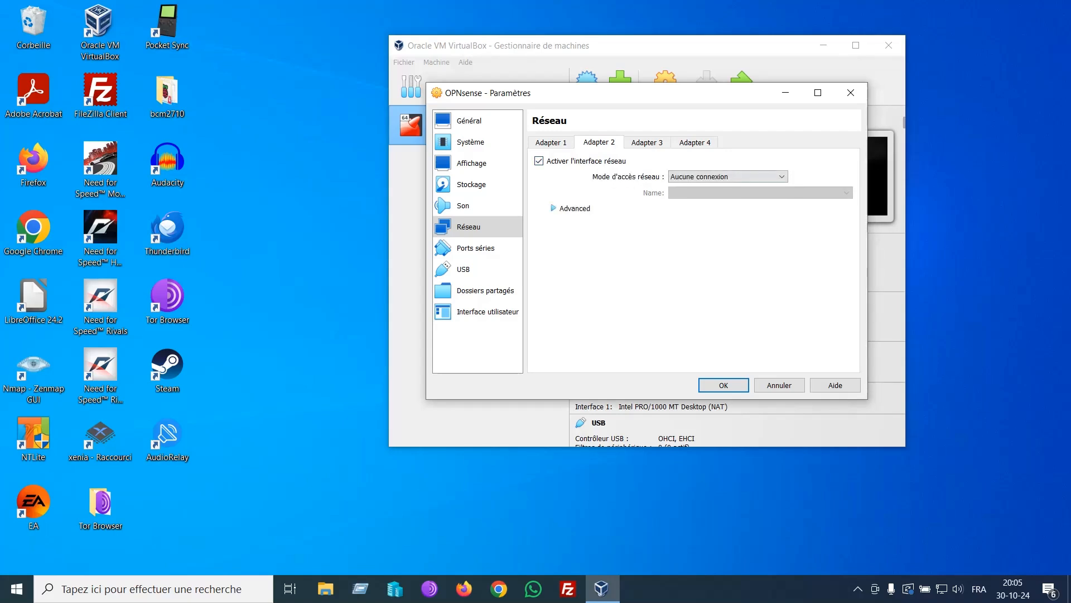
click(725, 176)
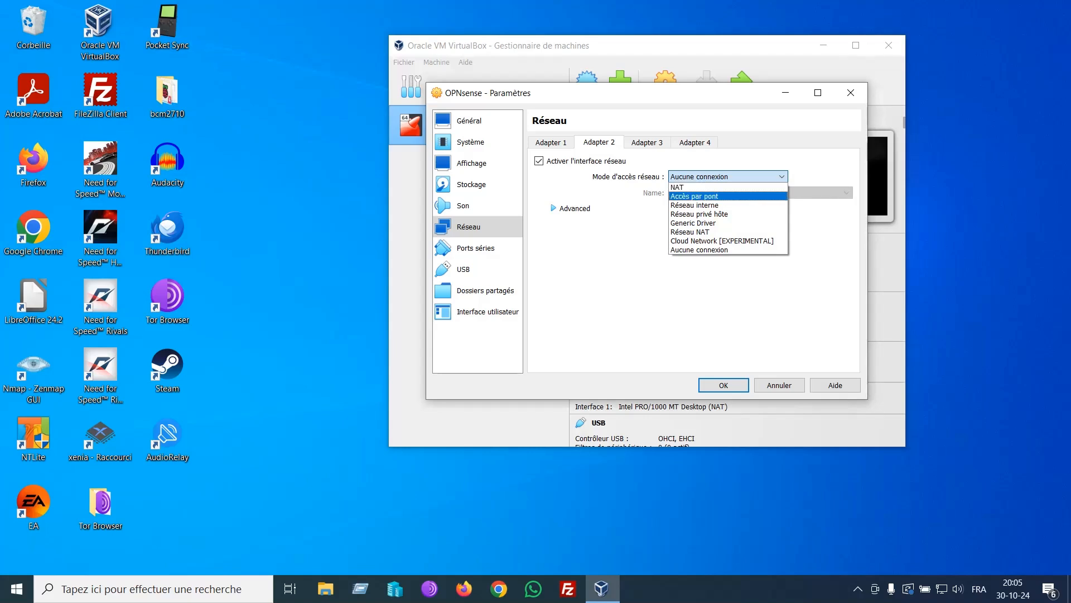
click(687, 187)
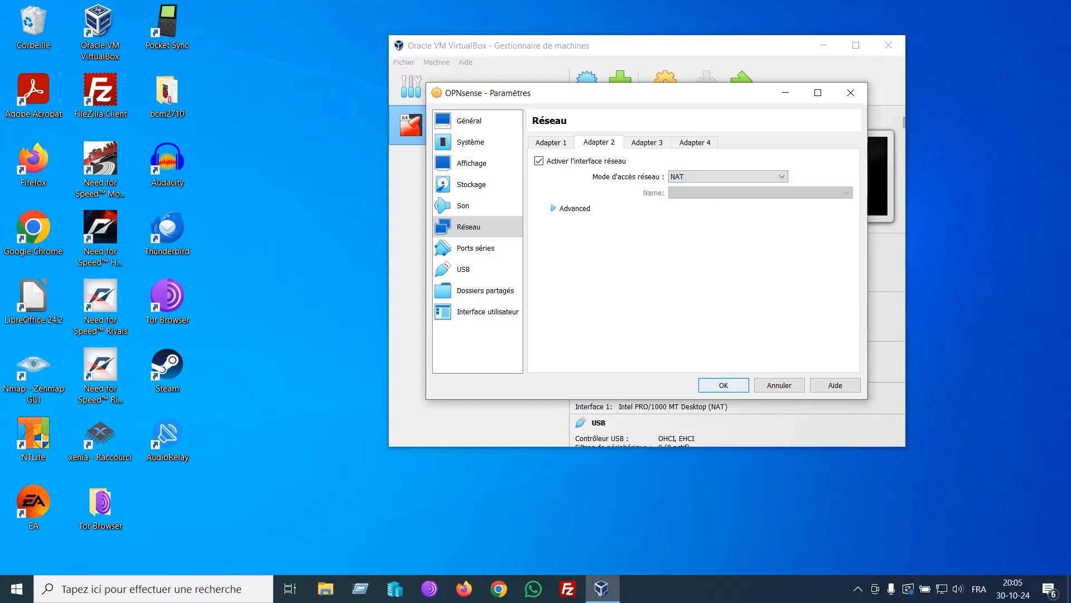
Step: In Storage, remove the existing storage controller and add a new one
click(724, 385)
click(472, 185)
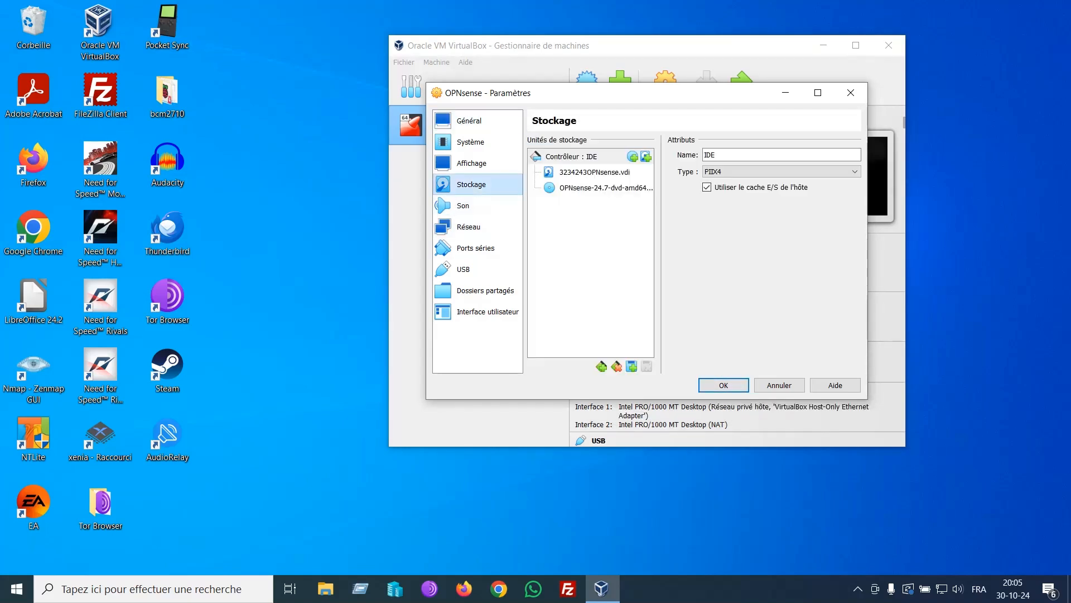
click(615, 366)
Step: Load the OPNsense ISO in the optical drive and boot the VM to the live login prompt
click(600, 366)
click(633, 156)
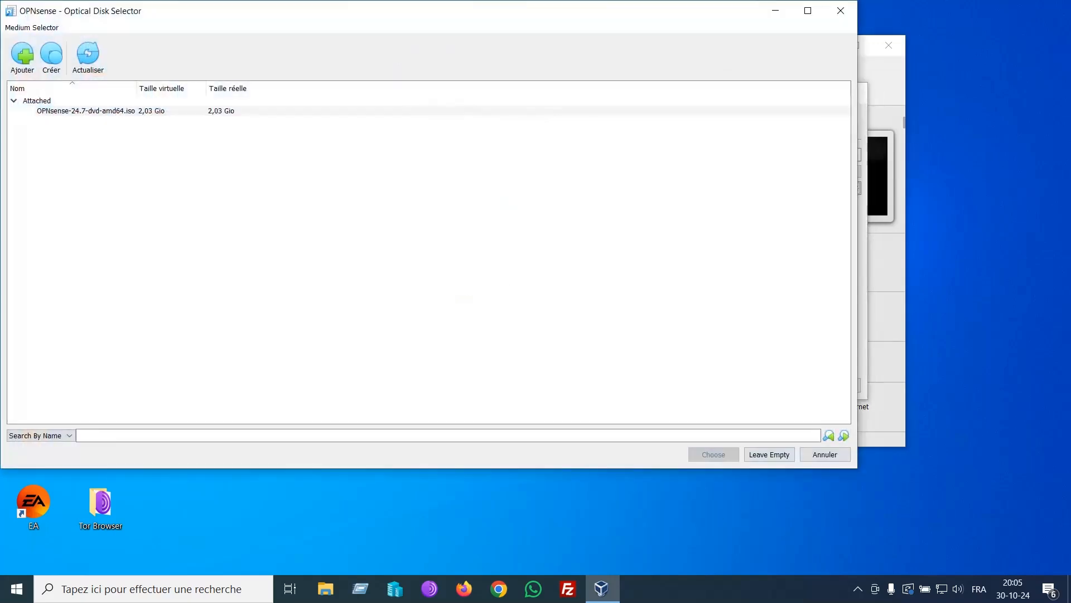
double_click(84, 111)
click(649, 157)
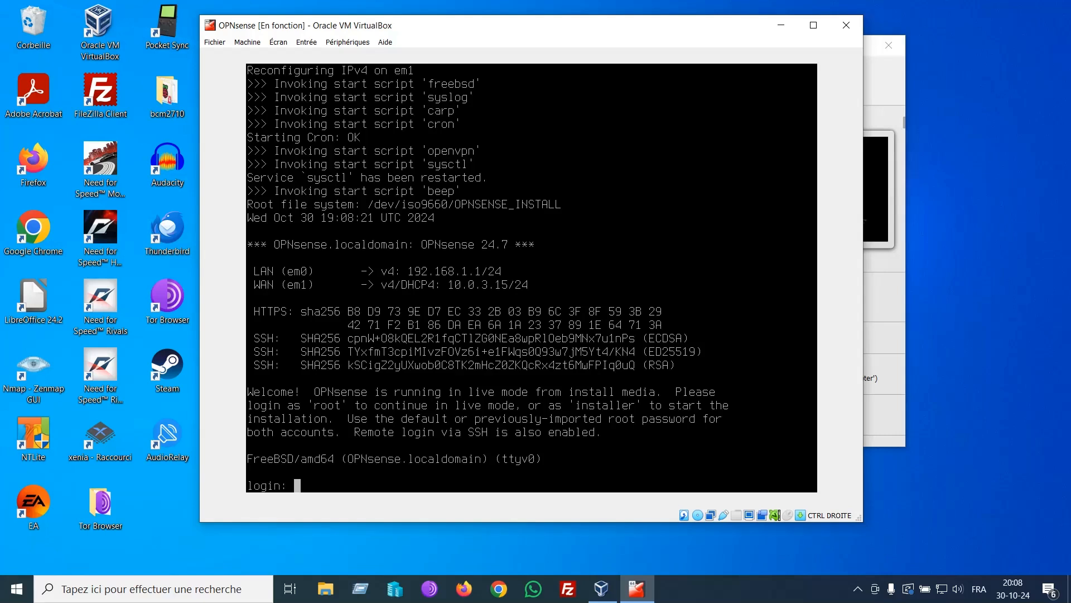
Step: Log in to the live console as installer to start the OPNsense installer
text(installer)
key(Return)
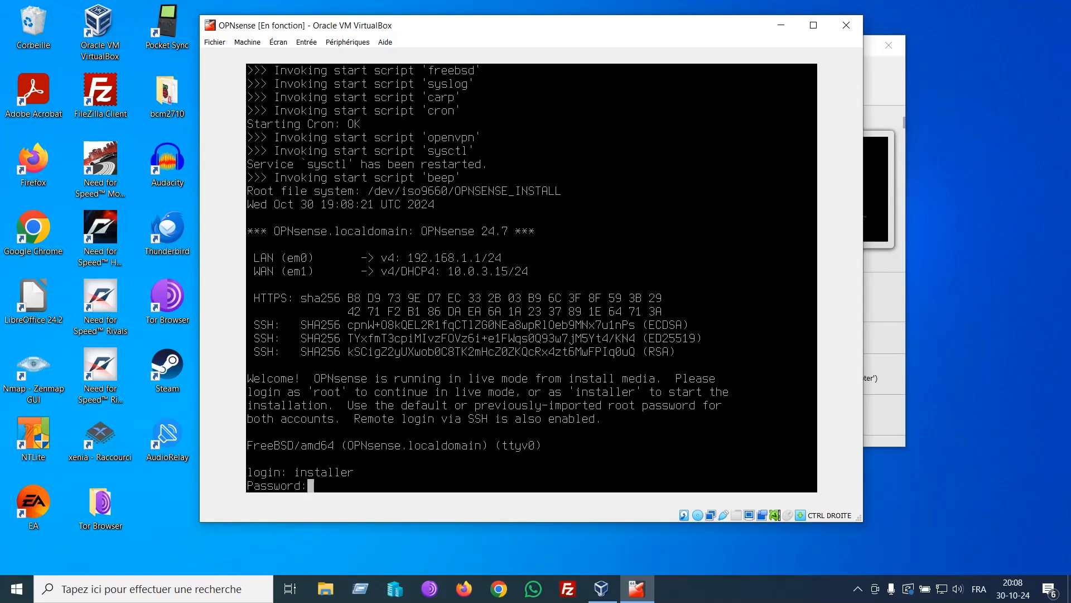
key(Return)
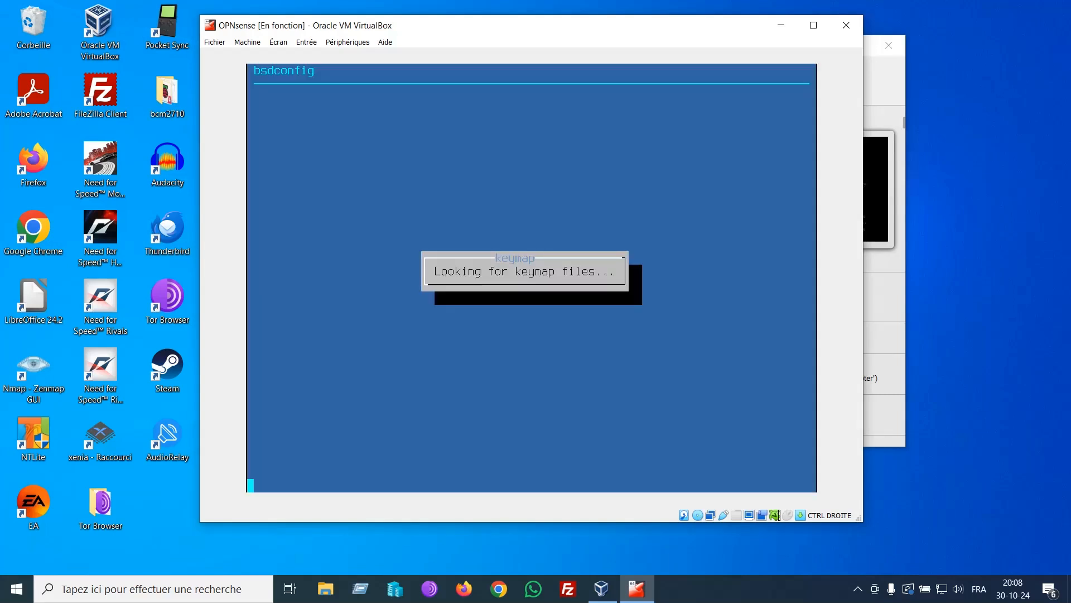
Step: Choose the Belgian keymap and continue with be.kbd
key(Down)
key(Down)
key(Down)
key(Down)
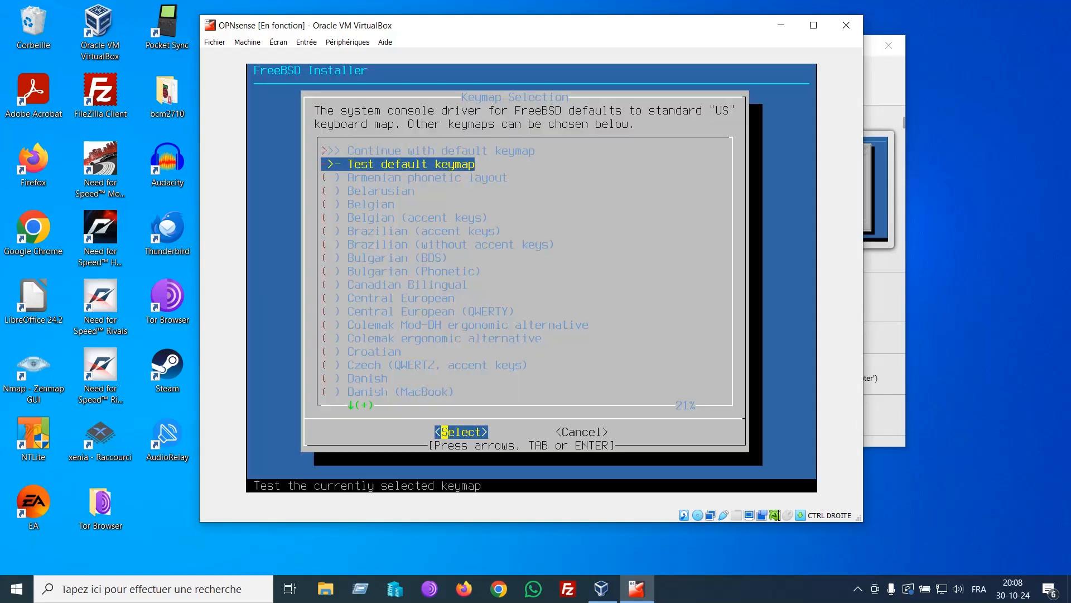
key(Return)
key(Up)
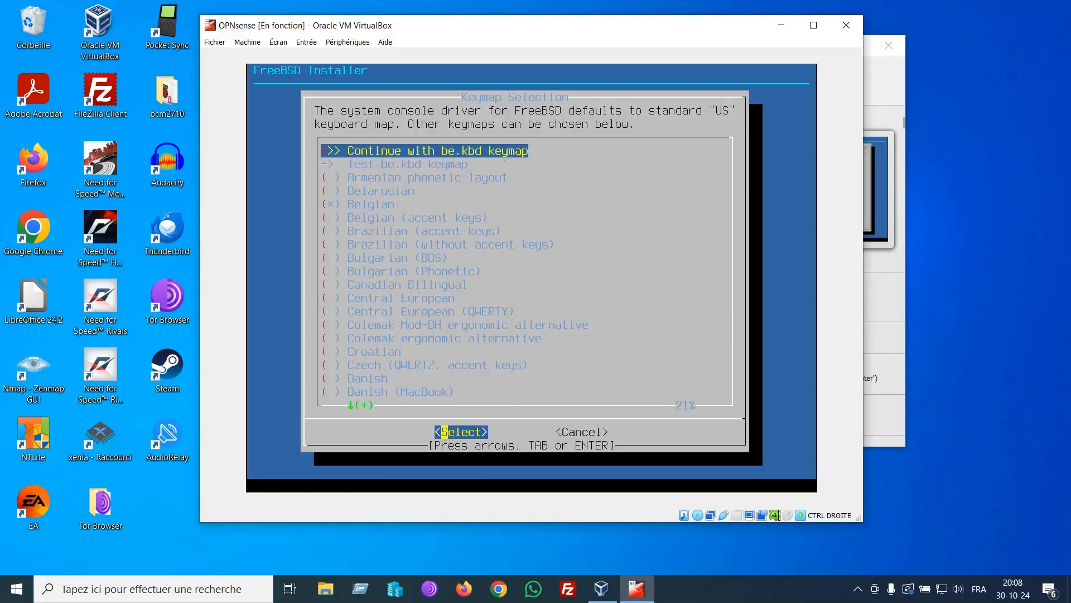
key(Return)
key(Down)
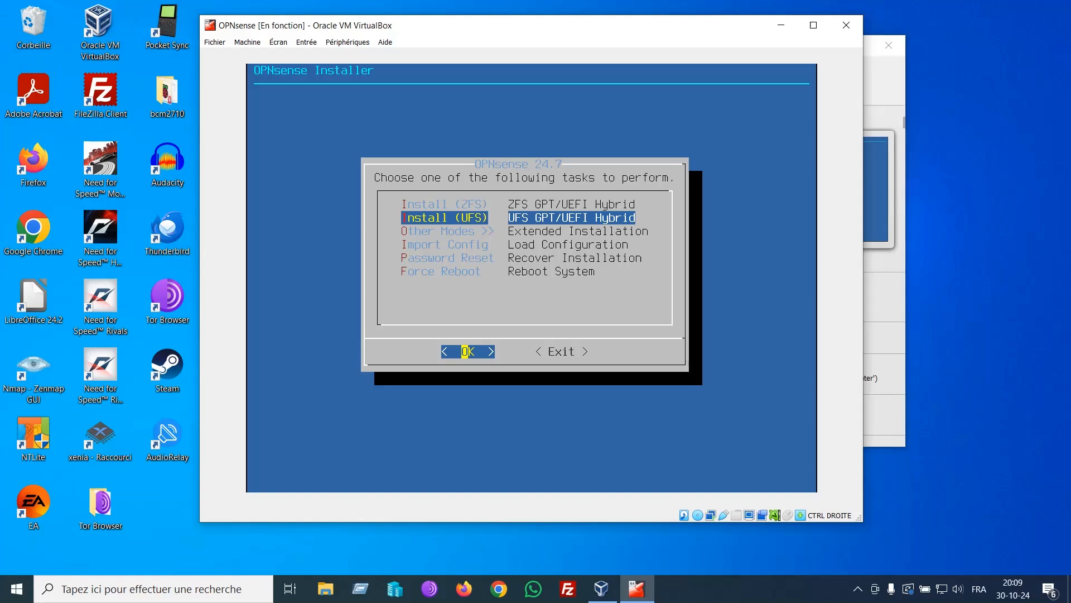
Step: Install OPNsense with UFS onto the 32GB ada0 disk, declining swap and confirming the erase
key(Return)
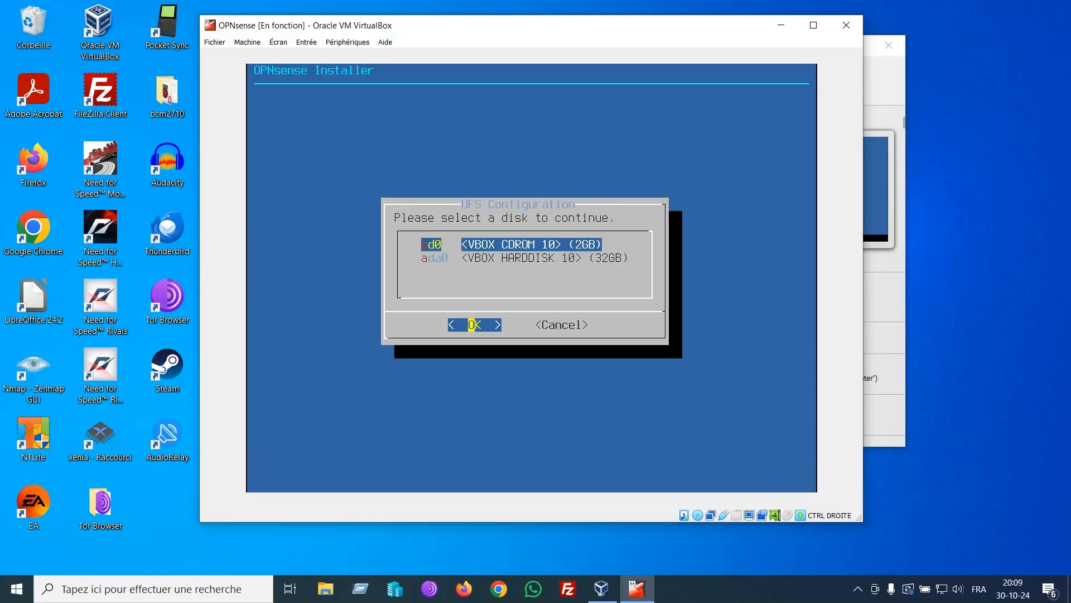
key(Down)
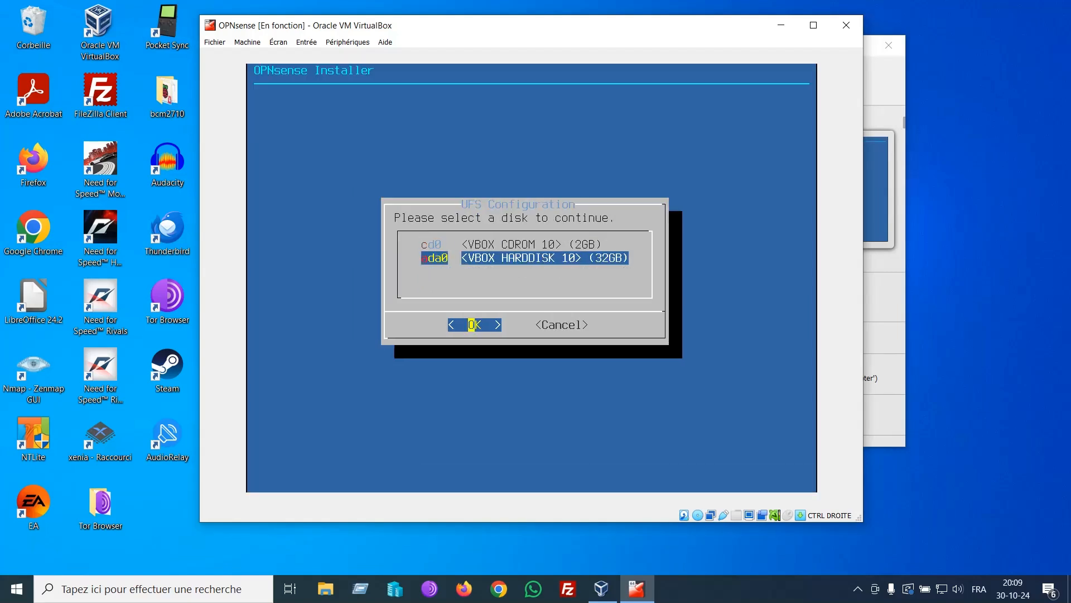
key(Return)
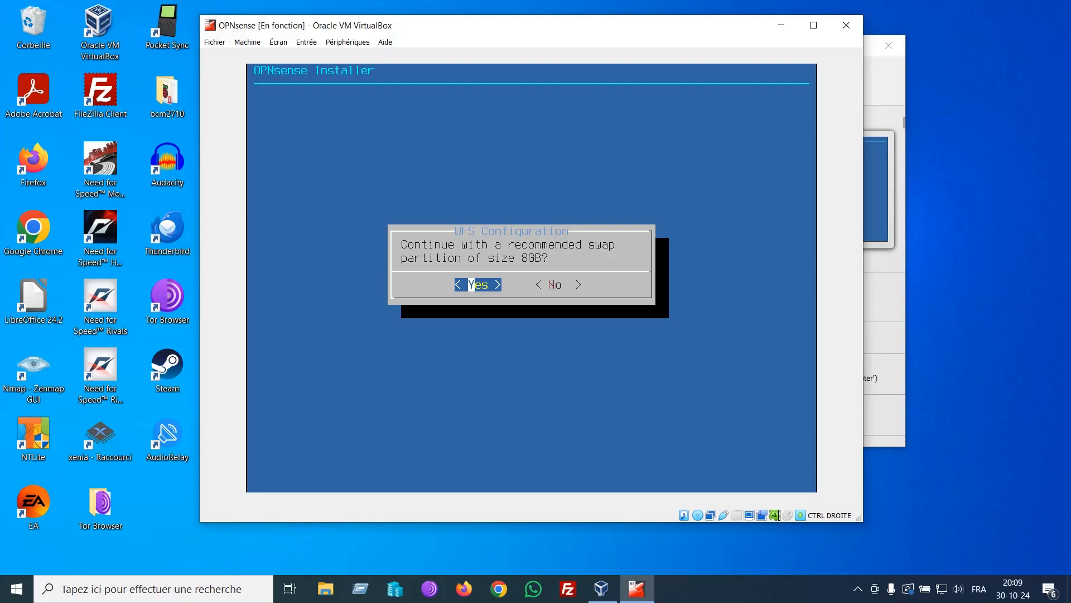
key(Right)
key(Return)
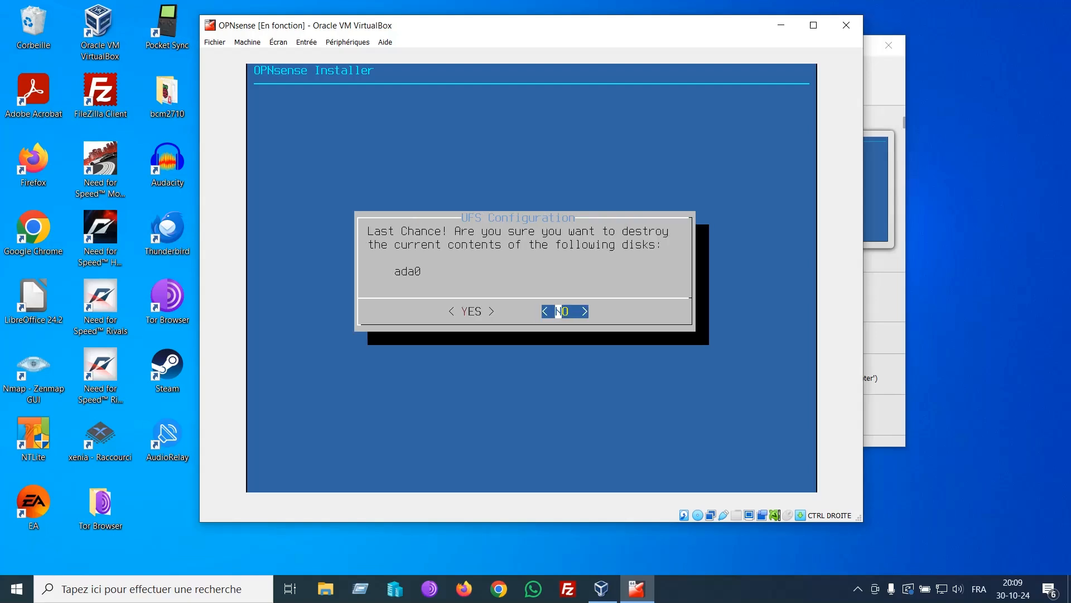
key(Left)
key(Return)
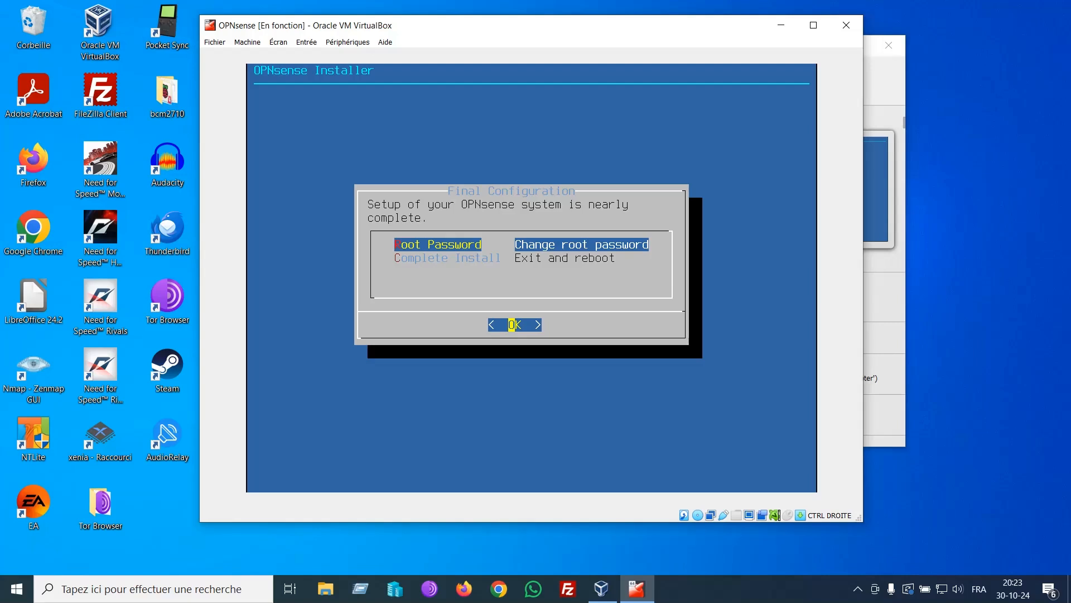
Step: Set and confirm a new root password, then choose Complete Install to reboot
key(Return)
text(*)
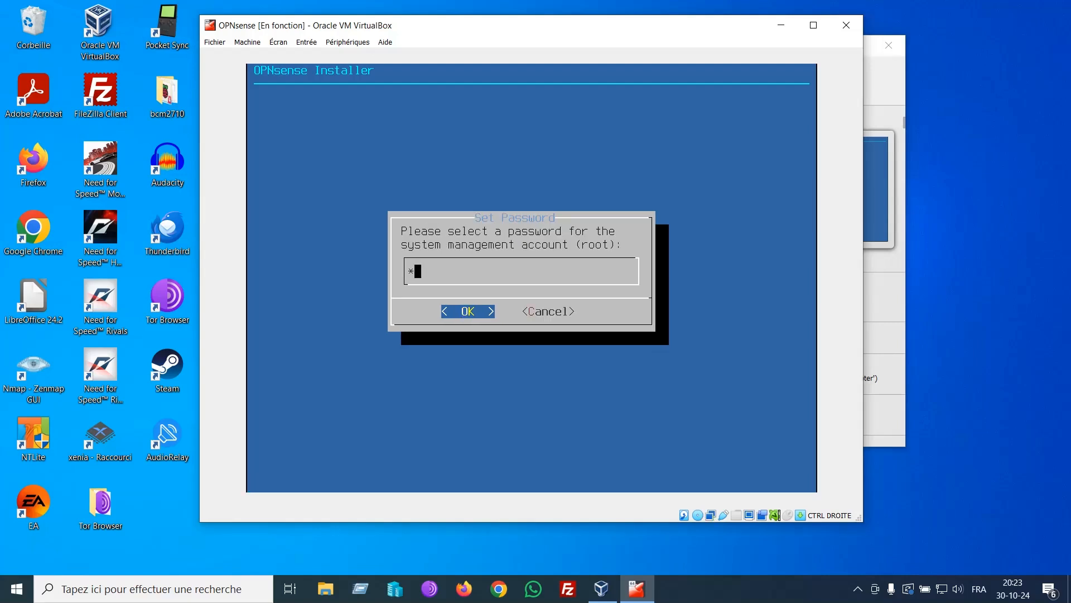
text(***)
key(Return)
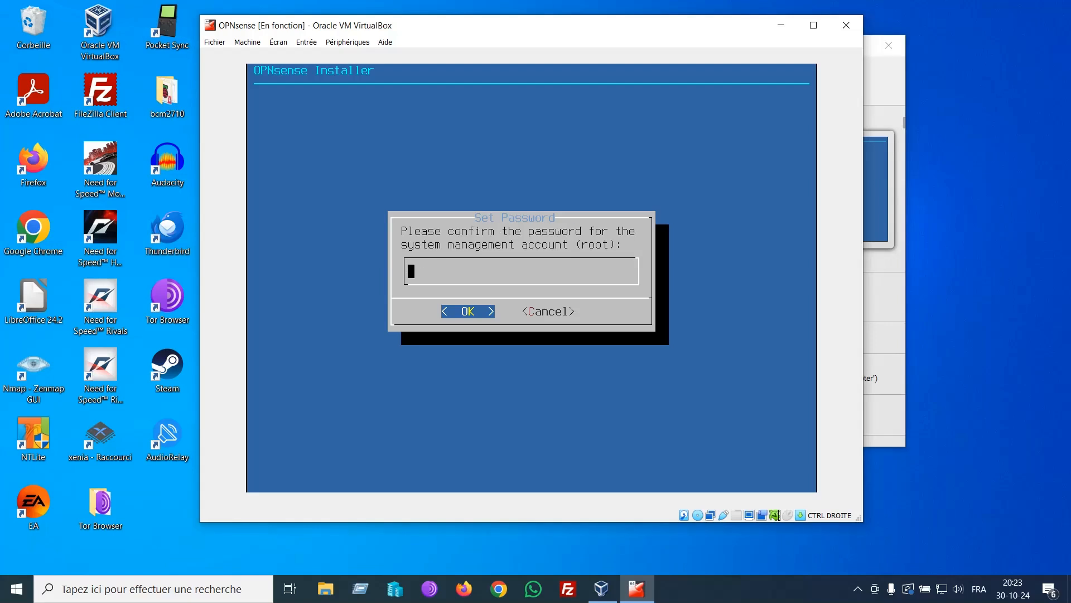
text(****)
key(Return)
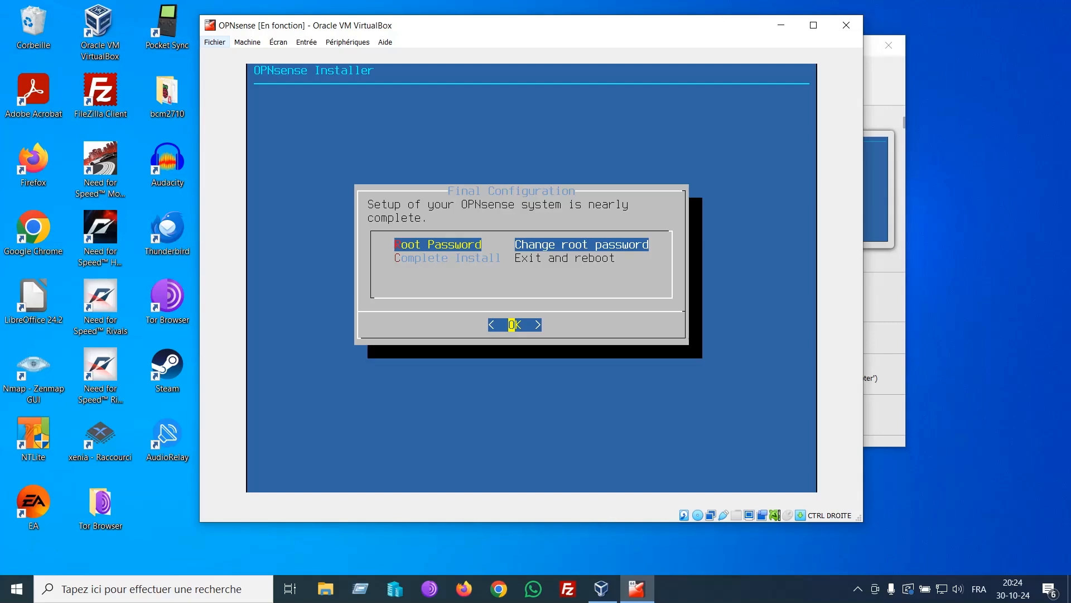
key(Down)
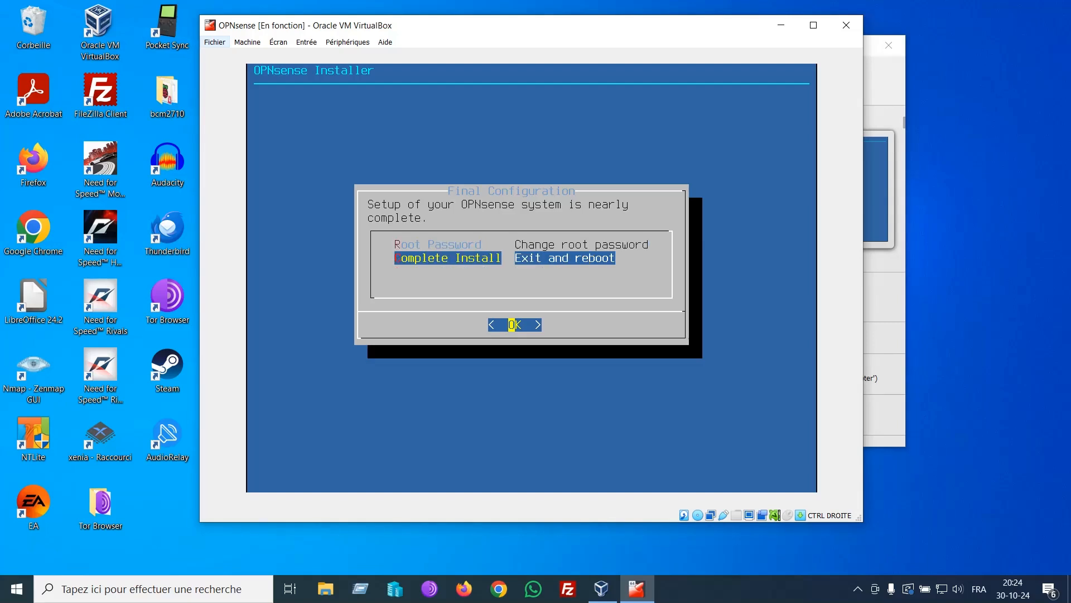
key(Return)
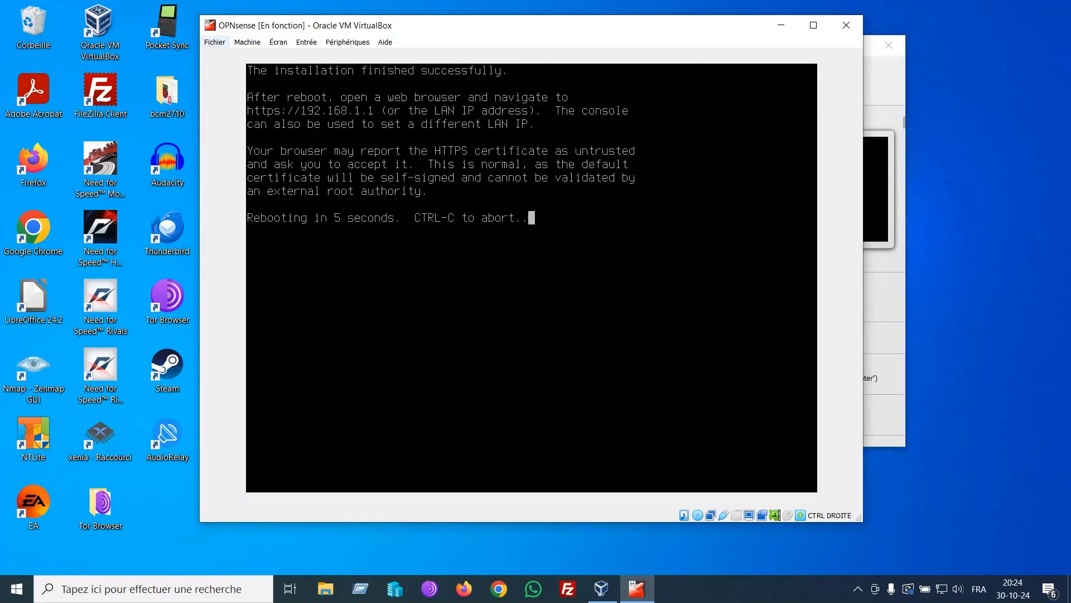
Step: Power off the OPNsense VM through Fichier > Fermer with Éteindre la machine
click(215, 42)
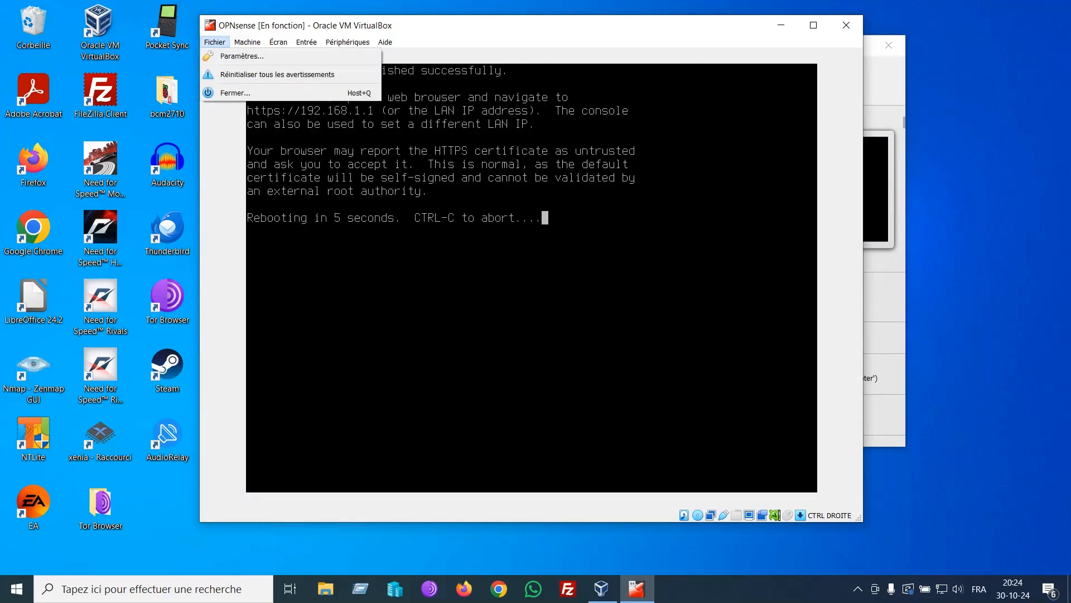
click(235, 93)
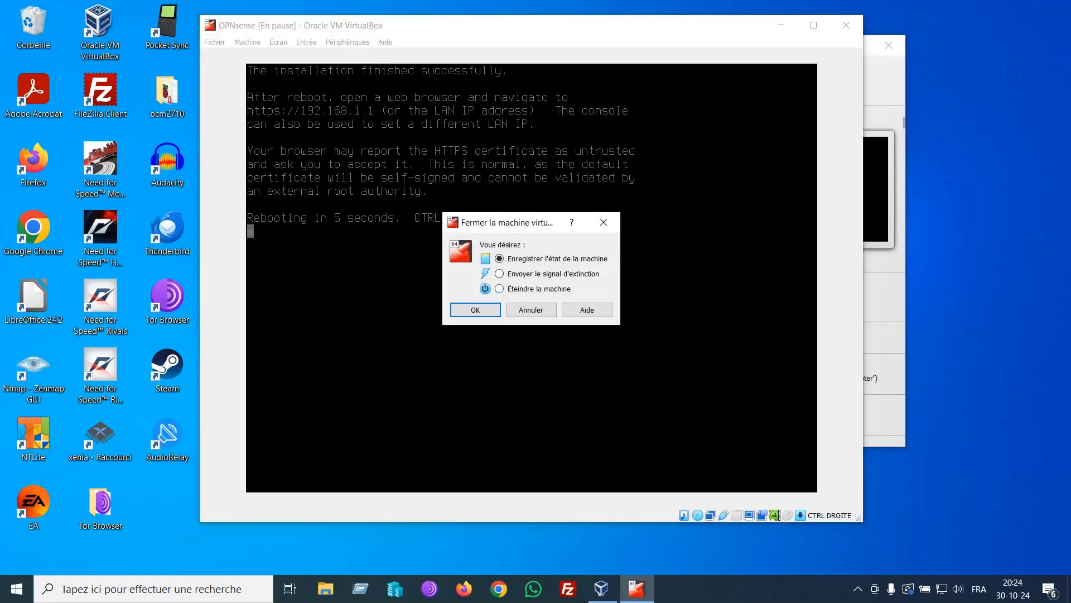
click(500, 289)
click(475, 309)
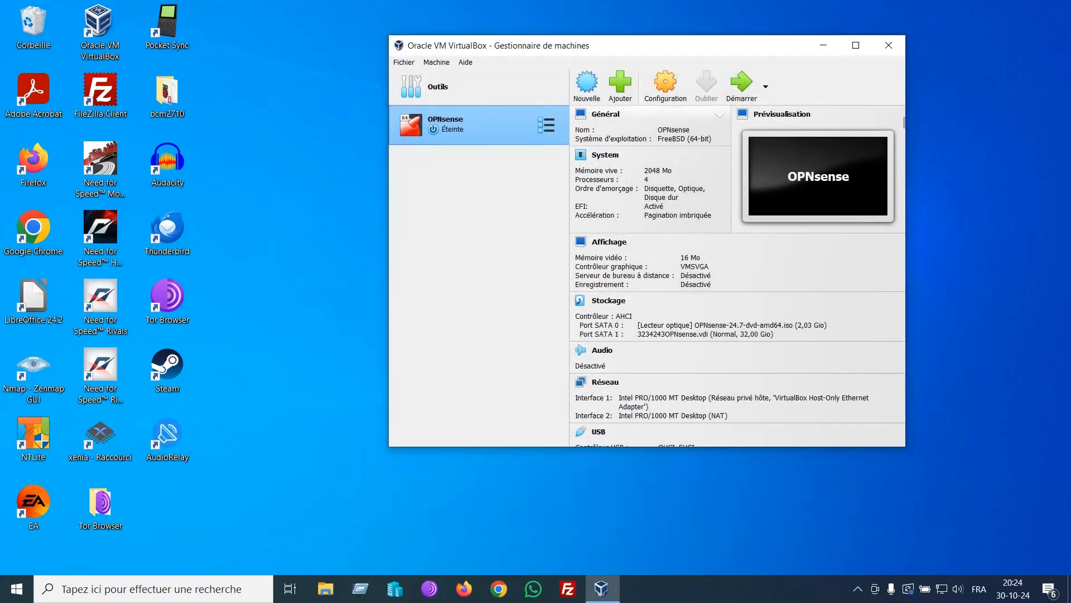
Step: Remove the OPNsense ISO optical drive from the VM's storage and save the settings
click(665, 86)
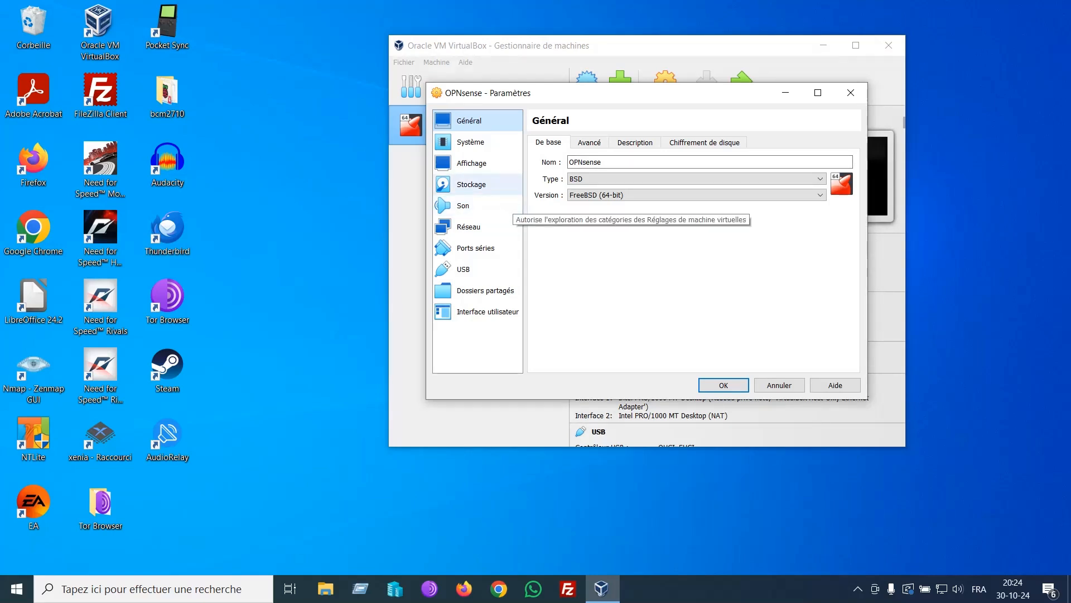
click(484, 184)
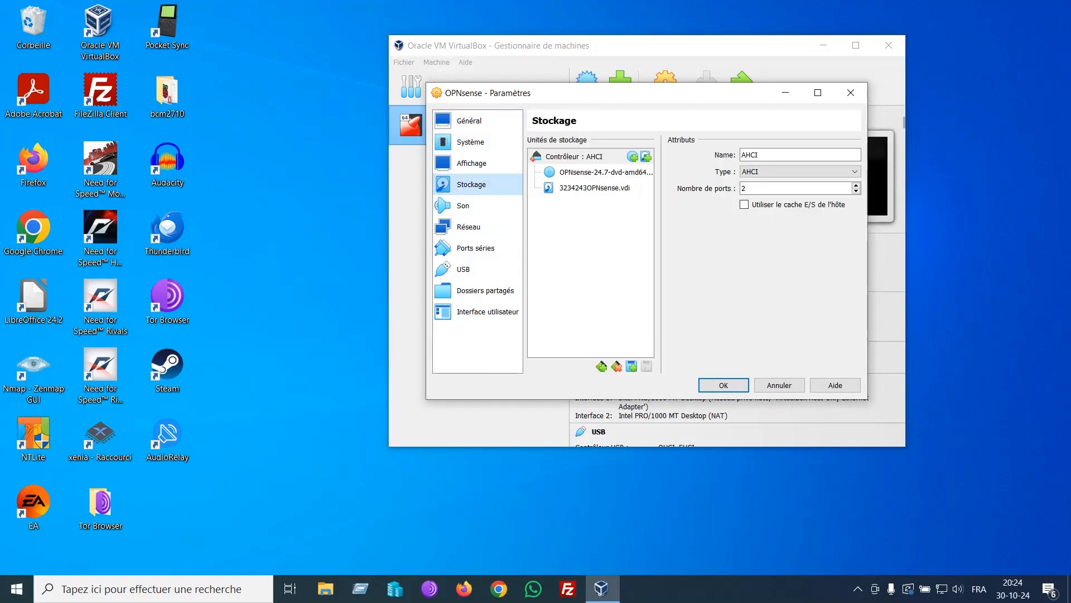
click(605, 172)
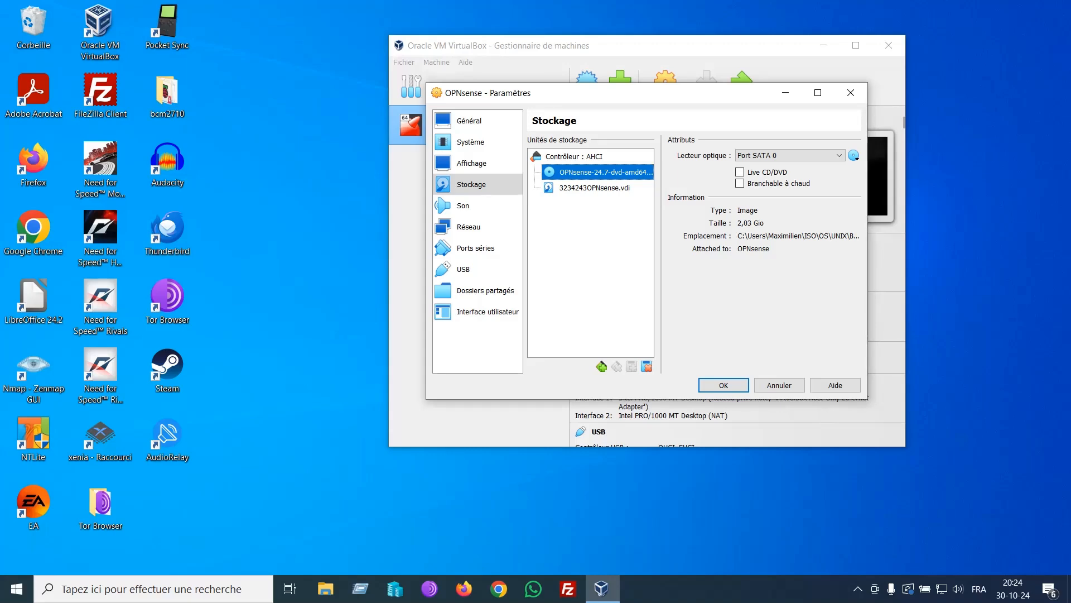
click(646, 366)
click(619, 295)
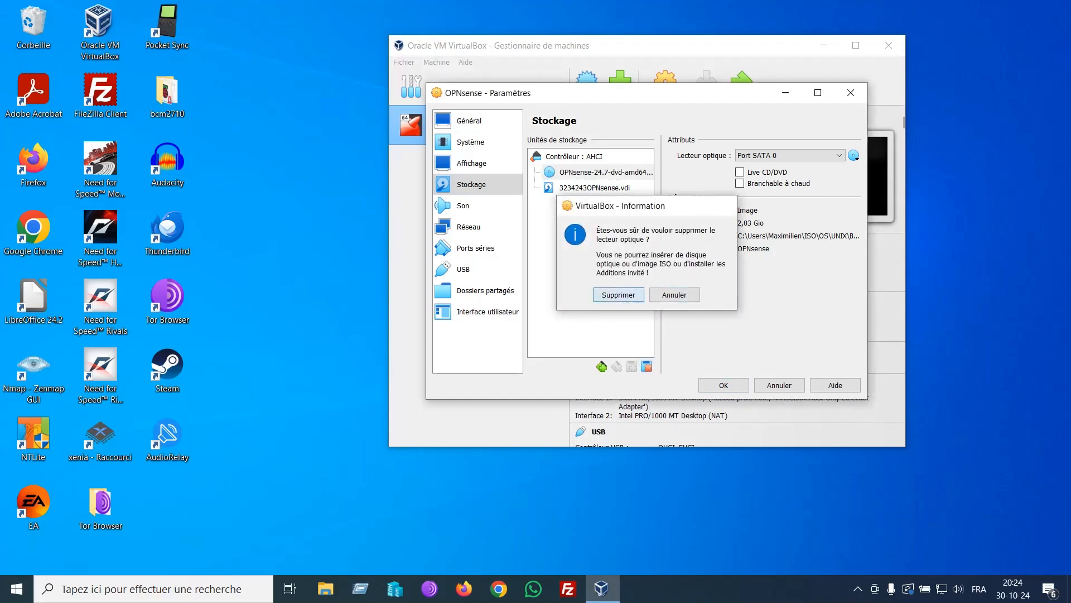
click(723, 385)
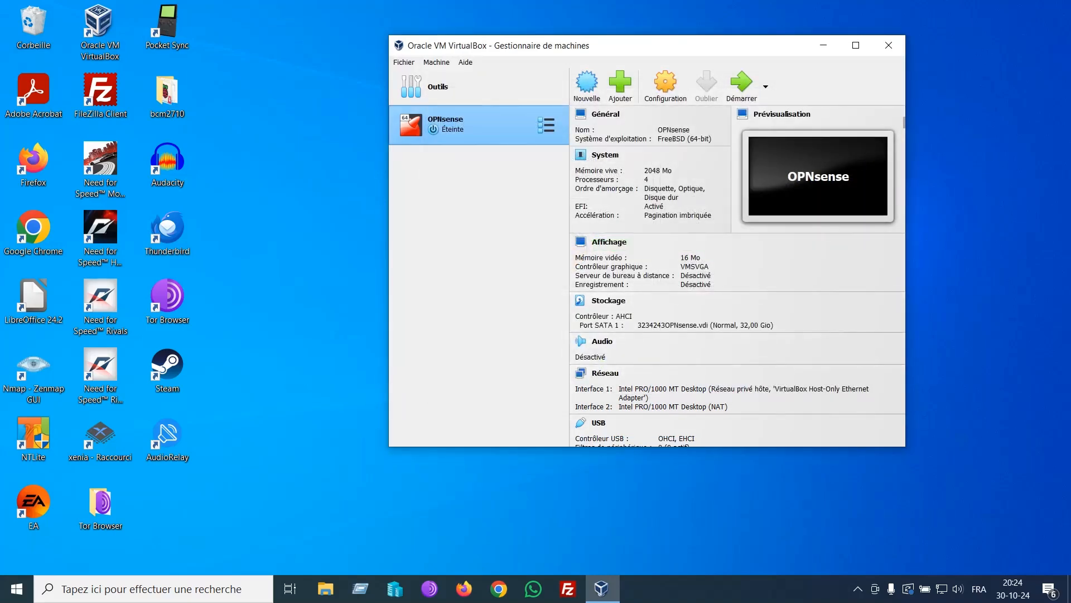
Step: Start the OPNsense VM and log in at its console as root with the password
double_click(472, 132)
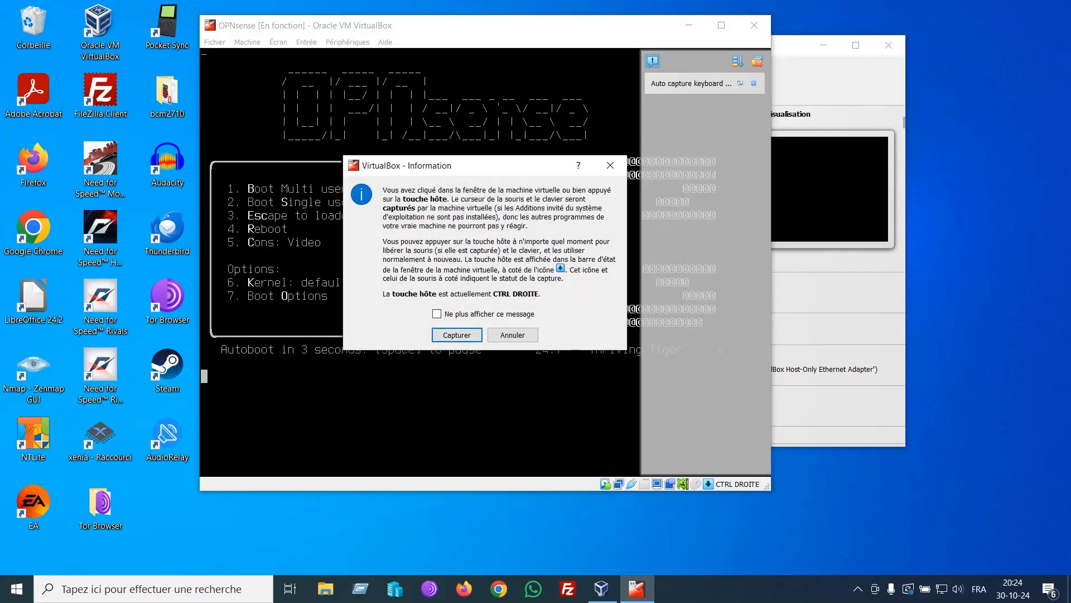
click(610, 165)
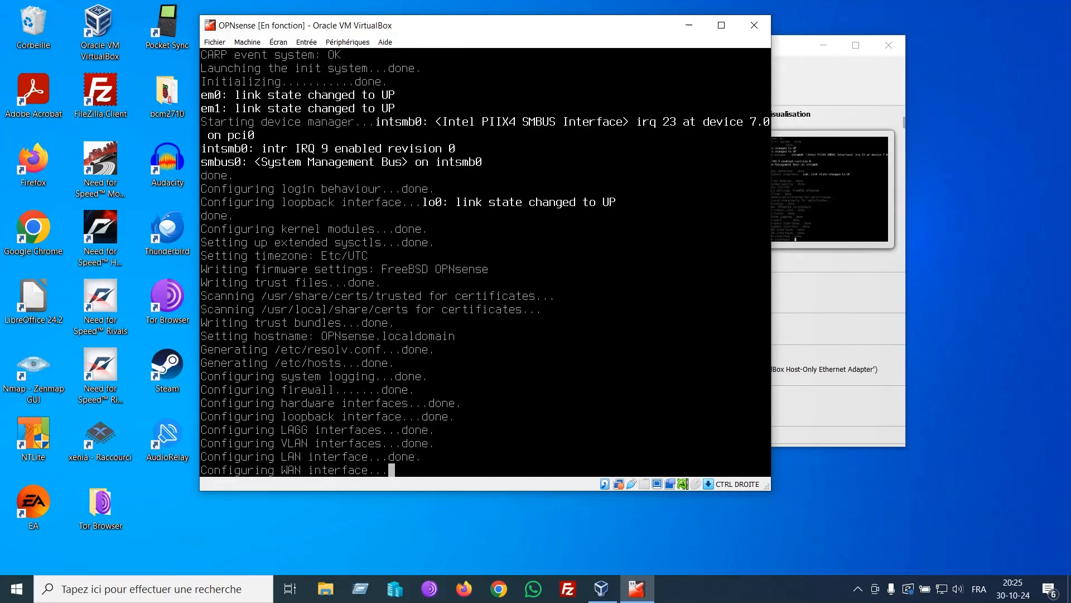
text(root)
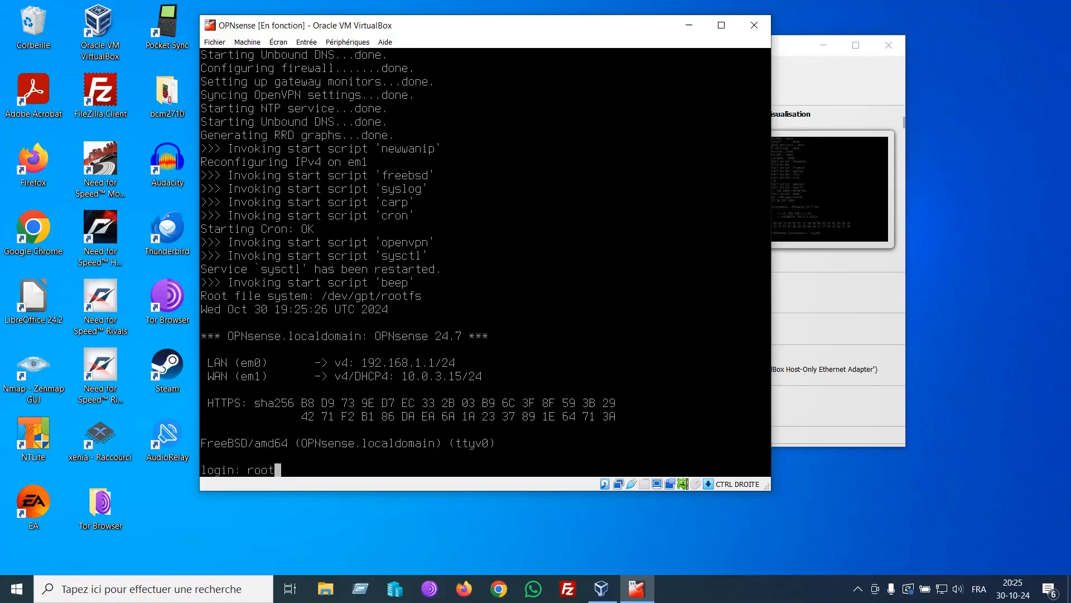
key(Return)
text(opnsense)
key(Return)
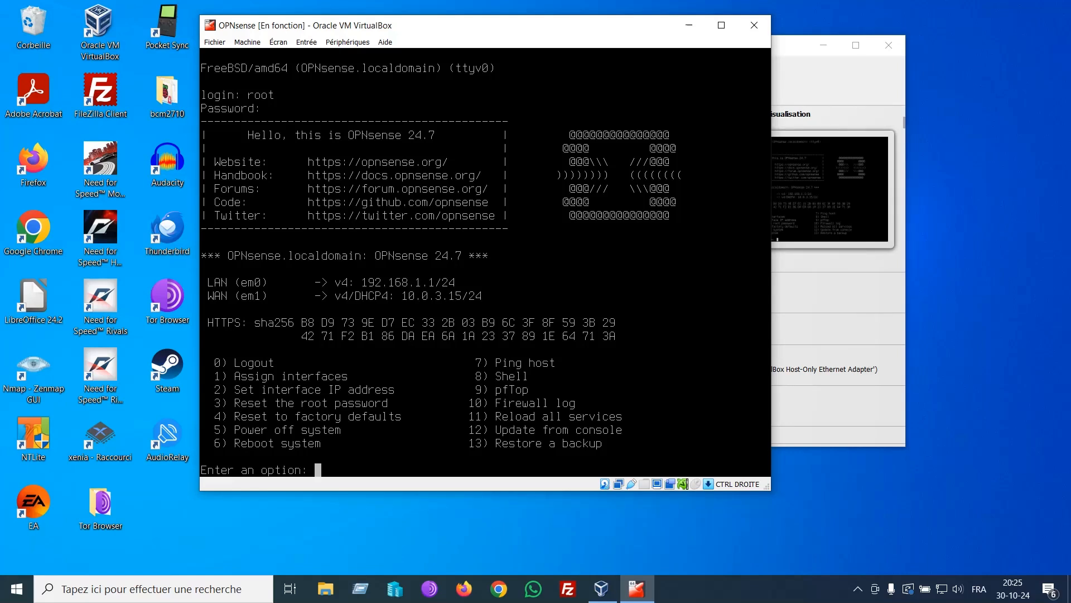
Step: Begin setting a static IPv4 (starting 192) on LAN interface 1, and place windows side by side
text(2)
key(Return)
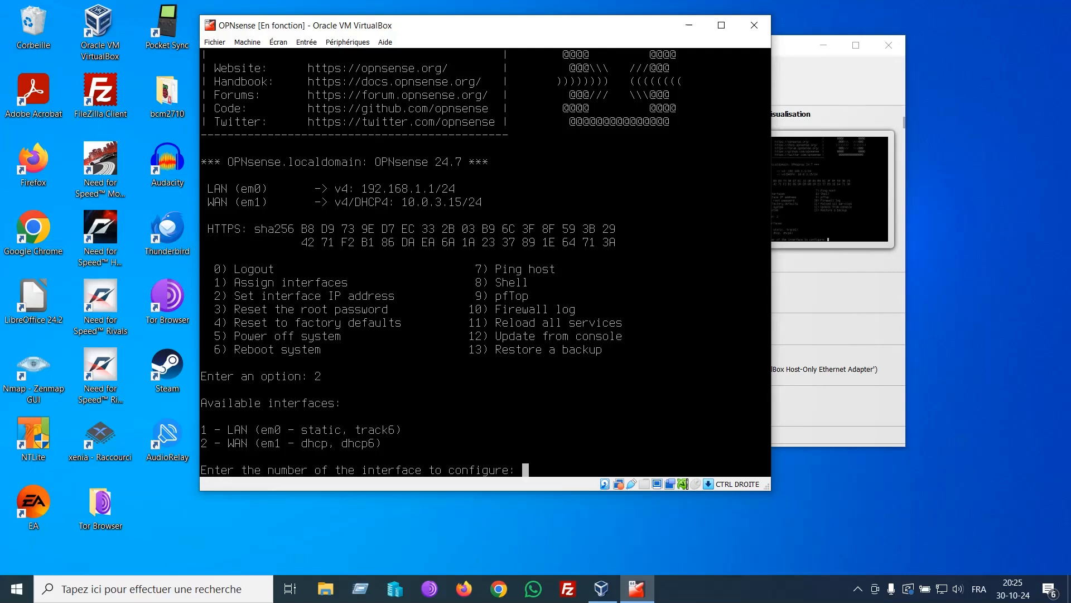
text(1)
key(Return)
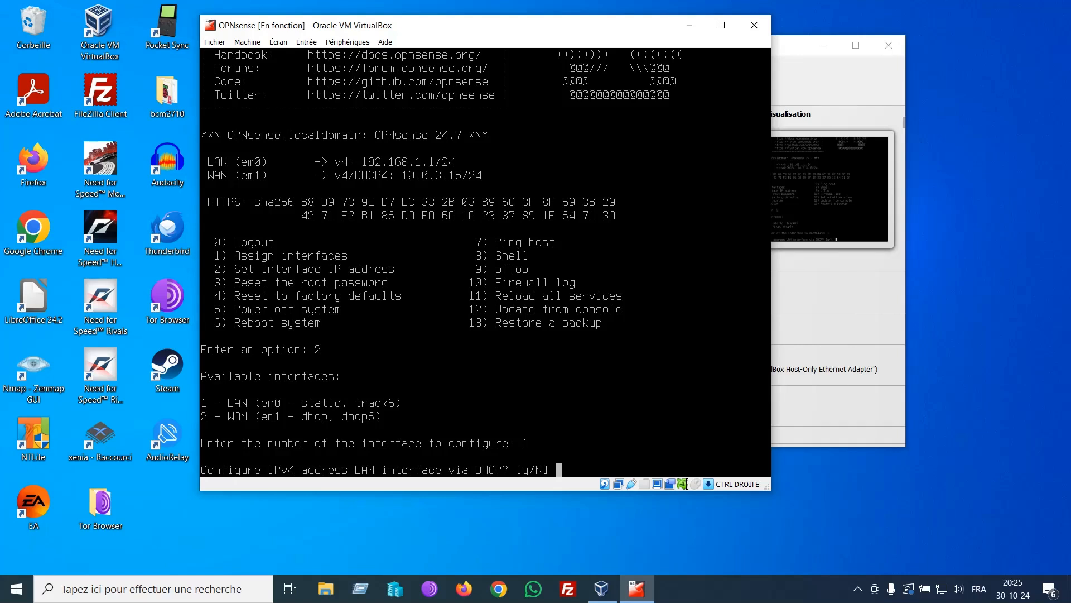
key(Return)
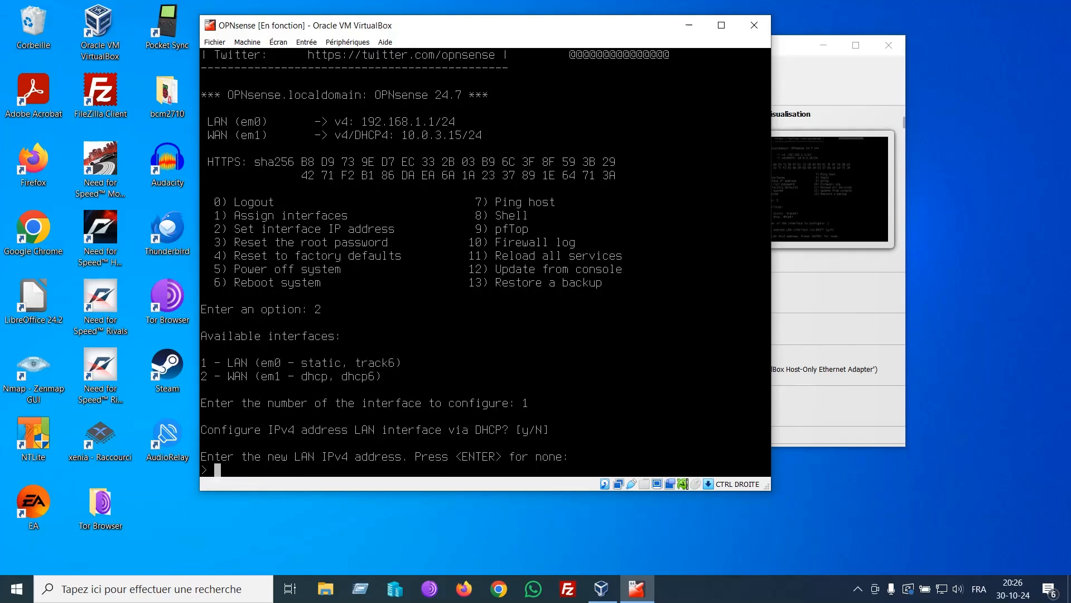
text(192)
drag(486, 25, 337, 40)
drag(697, 45, 795, 53)
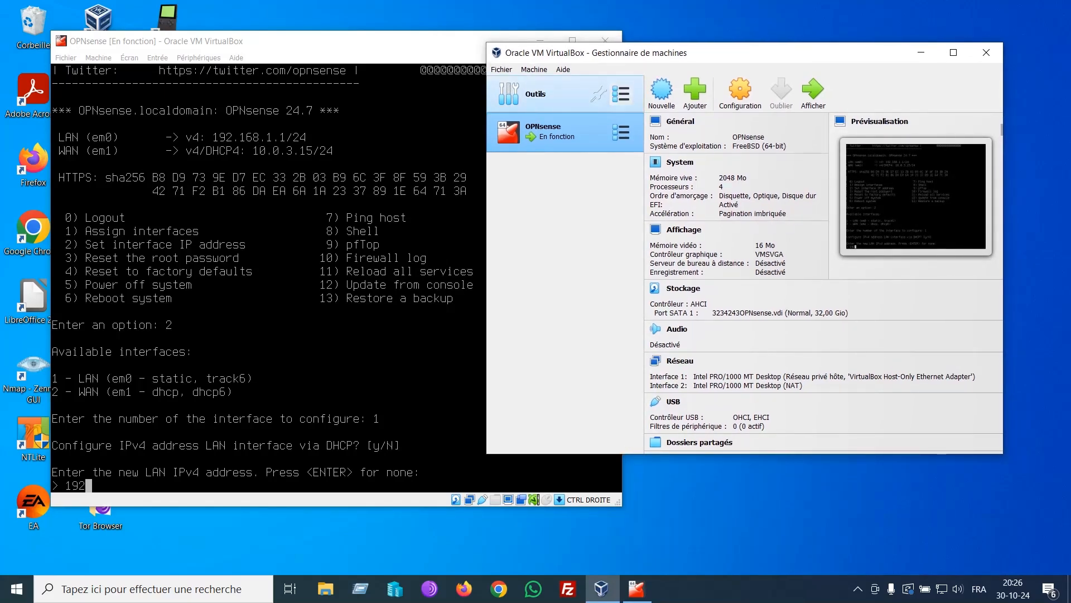
Step: View the host-only adapter's 192.168.155.1 / 255.255.255.0 settings in the network manager, then return to the console
click(621, 94)
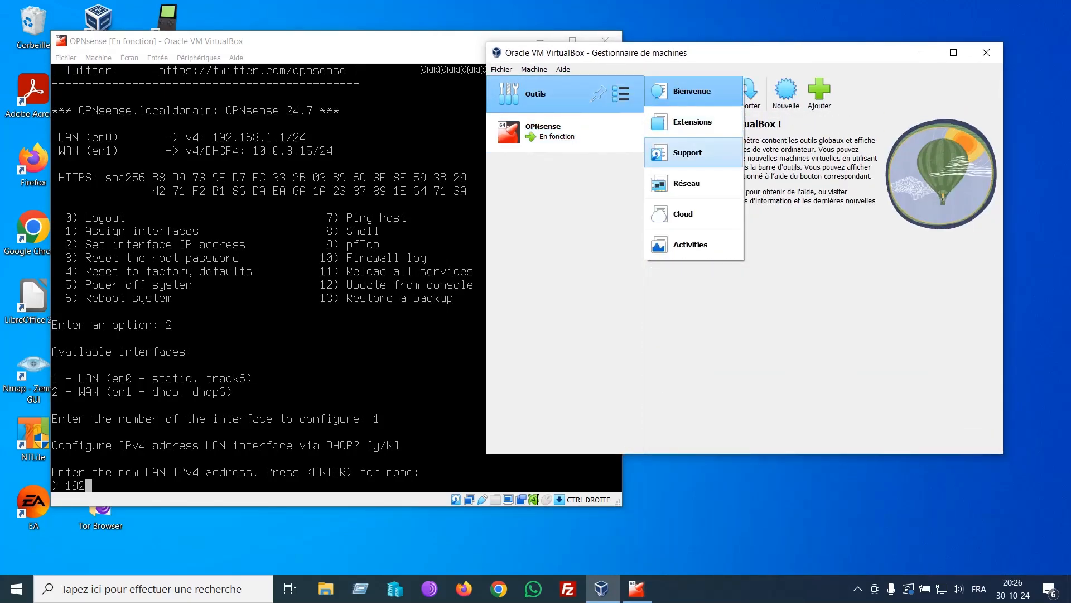
click(692, 183)
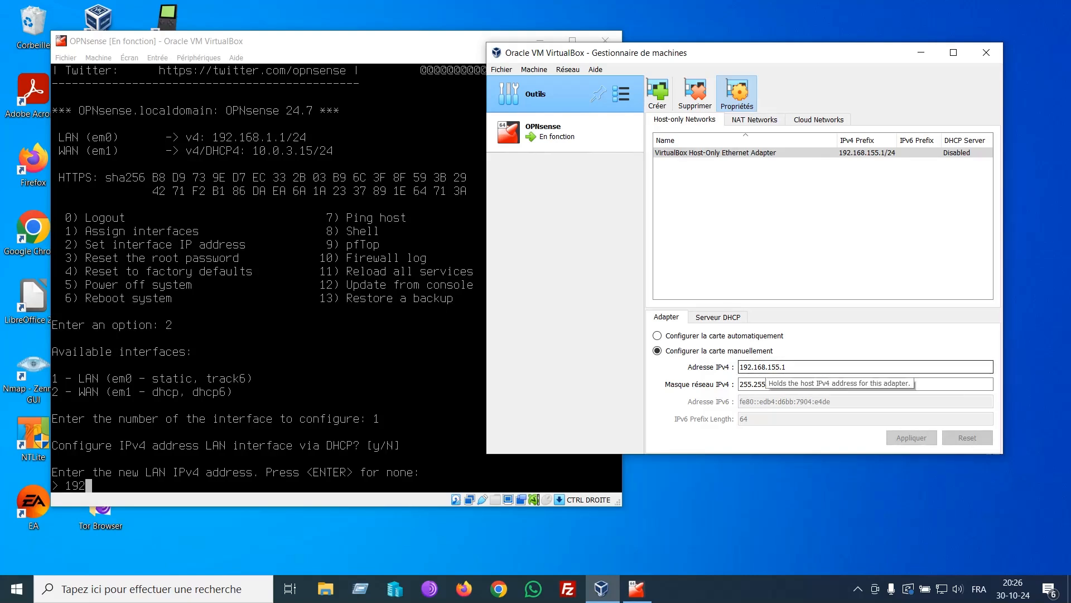
drag(781, 53, 920, 37)
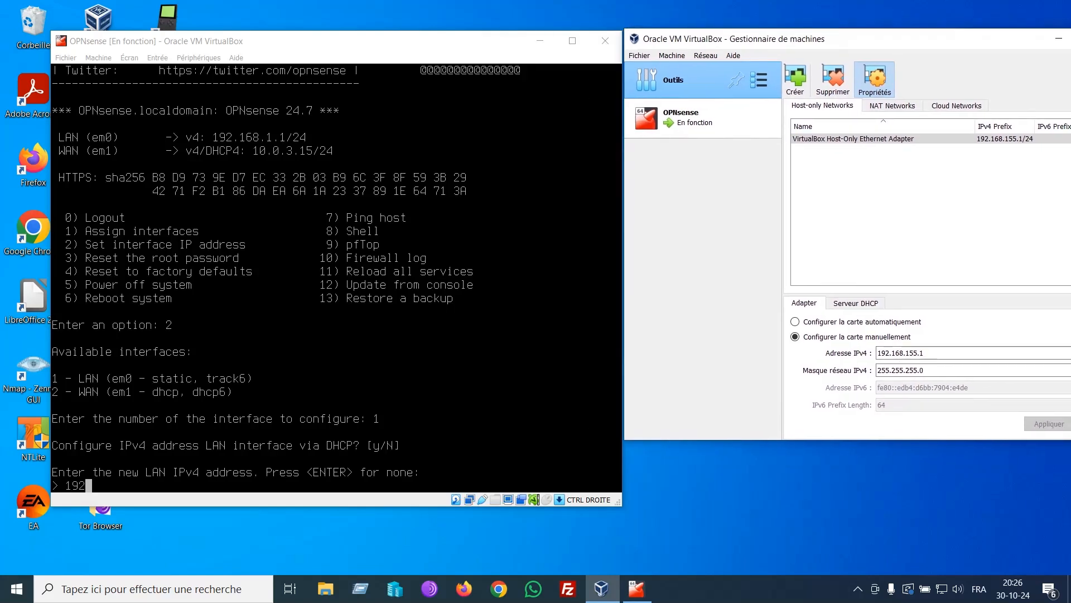
click(440, 274)
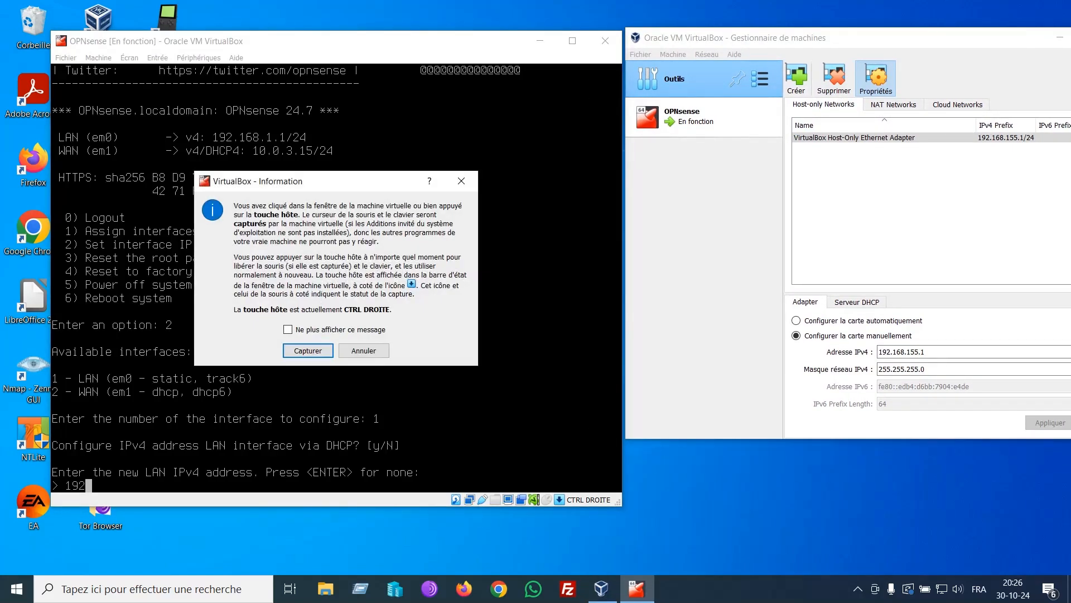
key(Return)
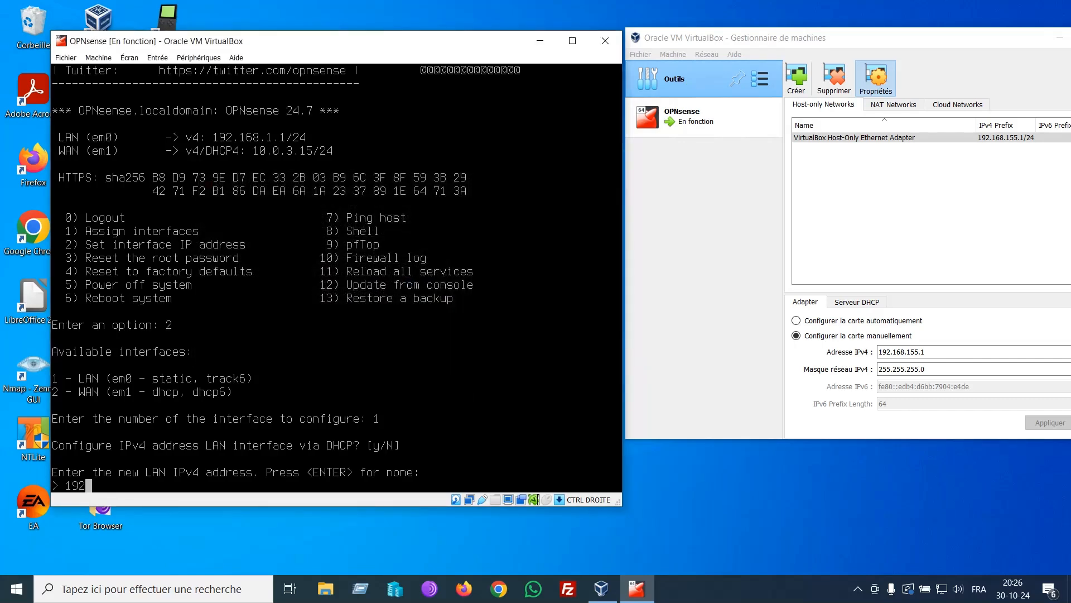
Step: Give the LAN address 192.168.155.2 with a /24 subnet and no gateway
text(.168.155.2)
key(Return)
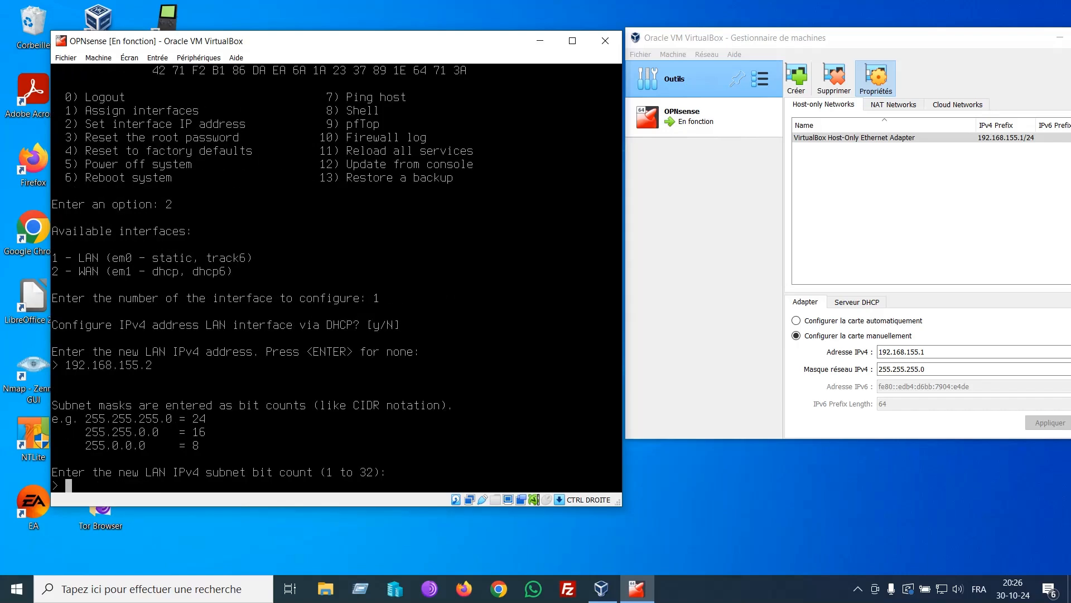
text(24)
key(Return)
key(Return)
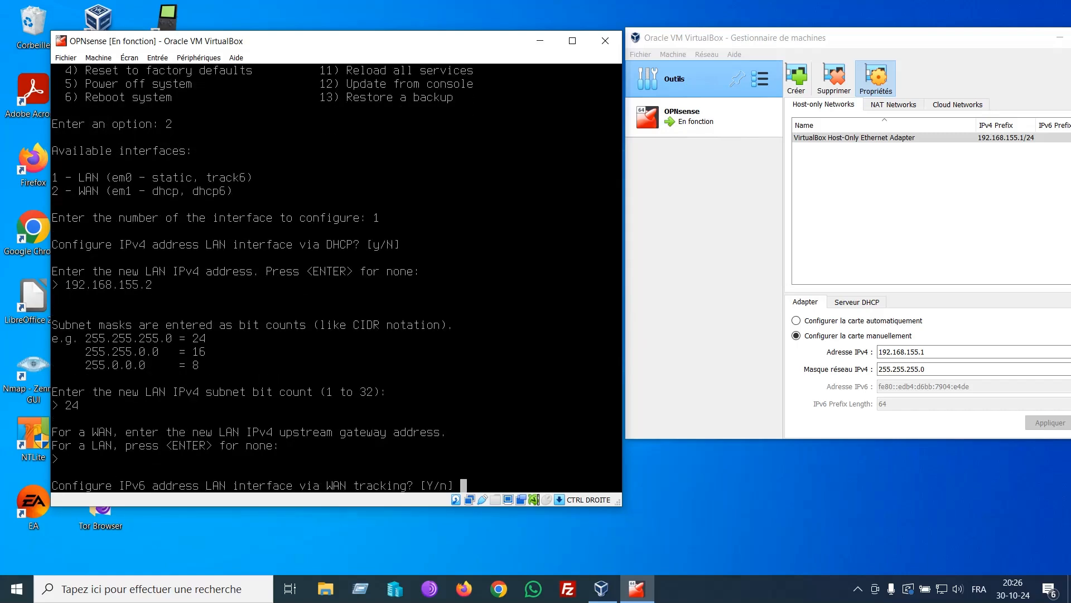
key(Return)
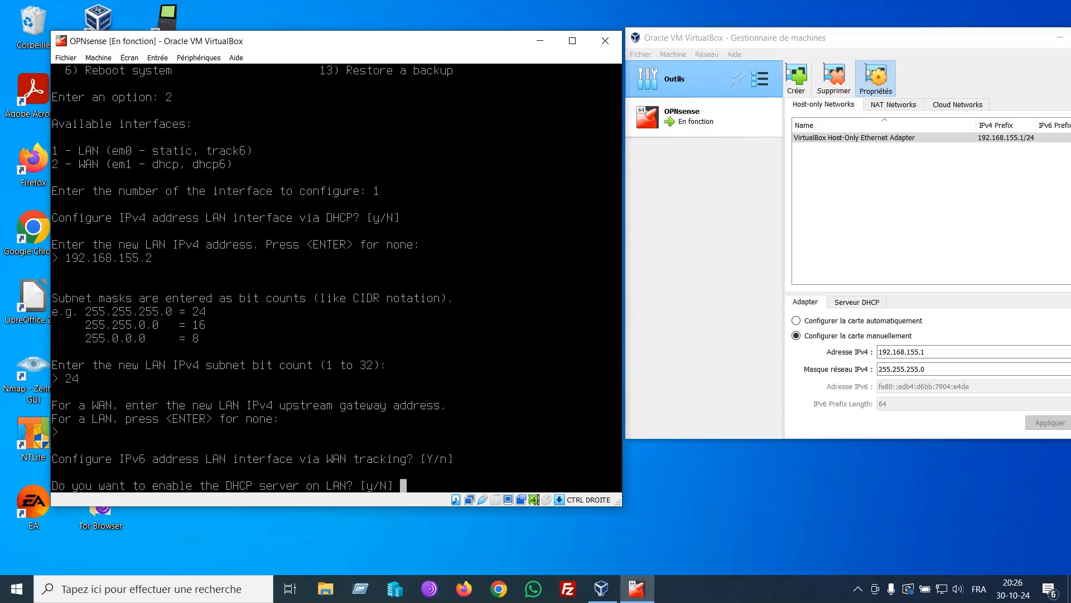
Step: Enable the LAN DHCP server with range 192.168.155.3 to 192.168.155.132
text(y)
key(Return)
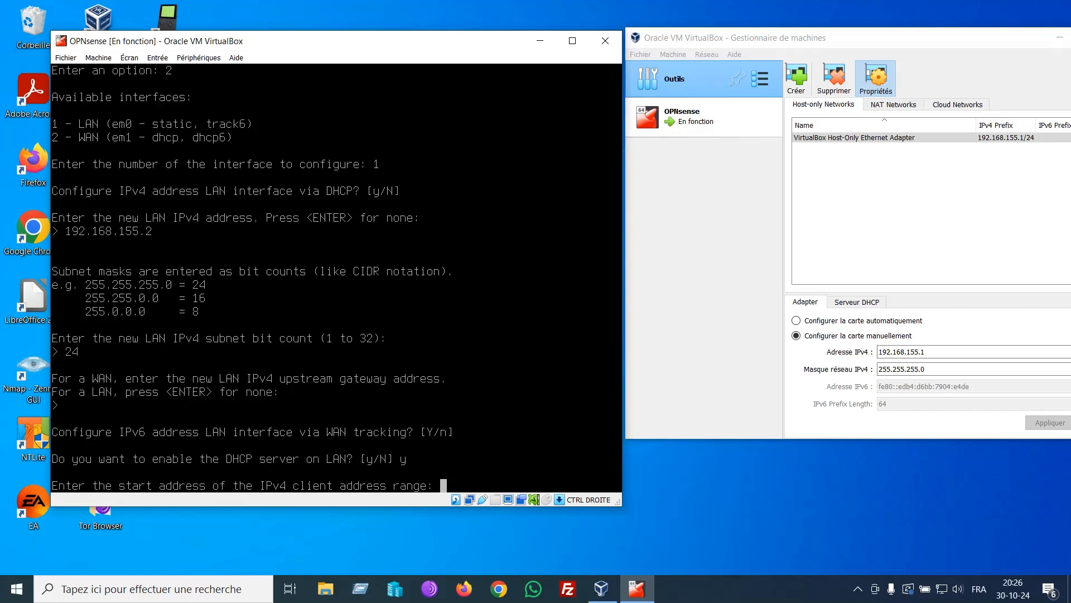
text(192.)
key(End)
key(Right)
key(Up)
key(BackSpace)
key(BackSpace)
key(BackSpace)
key(BackSpace)
key(BackSpace)
key(BackSpace)
key(BackSpace)
key(BackSpace)
key(BackSpace)
key(BackSpace)
key(BackSpace)
key(BackSpace)
key(BackSpace)
text(192.168.155.3)
key(Return)
text(192.1)
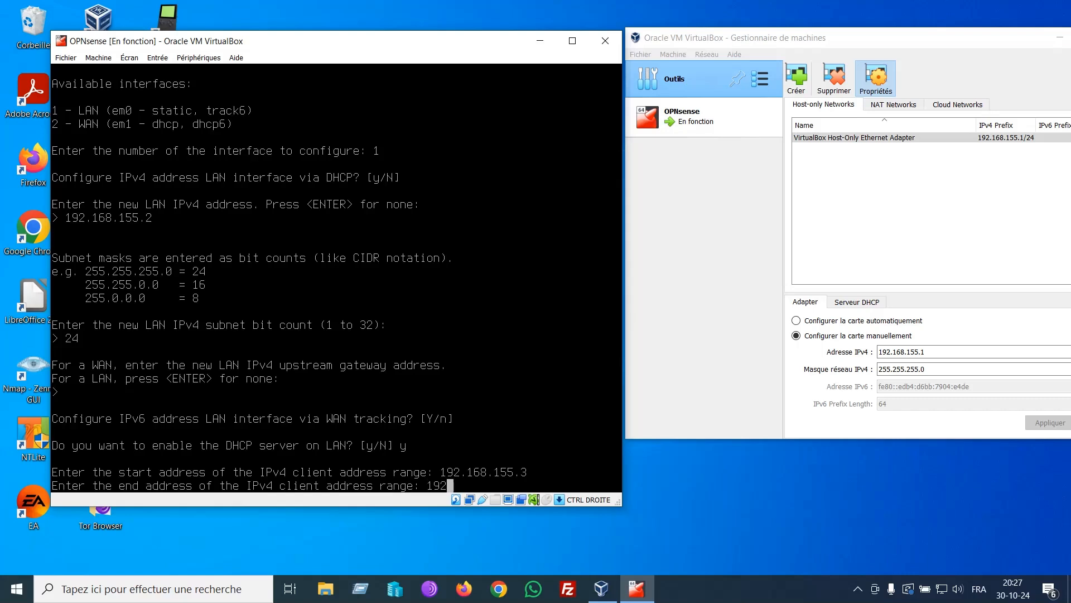
text(68.155.132)
key(Return)
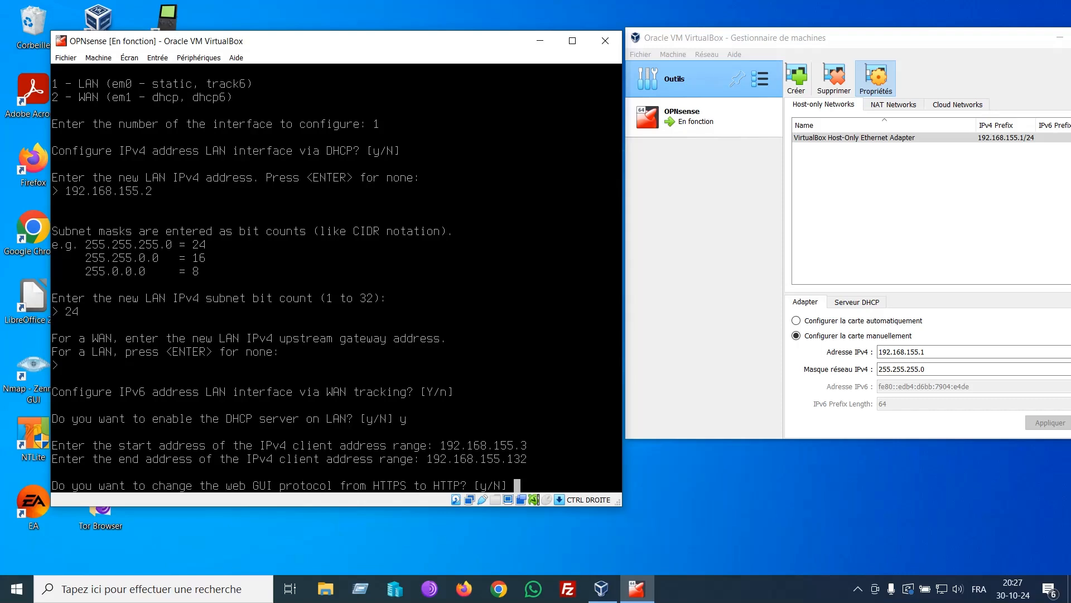
Step: Switch the web GUI to HTTP and keep the remaining defaults
text(y)
key(Return)
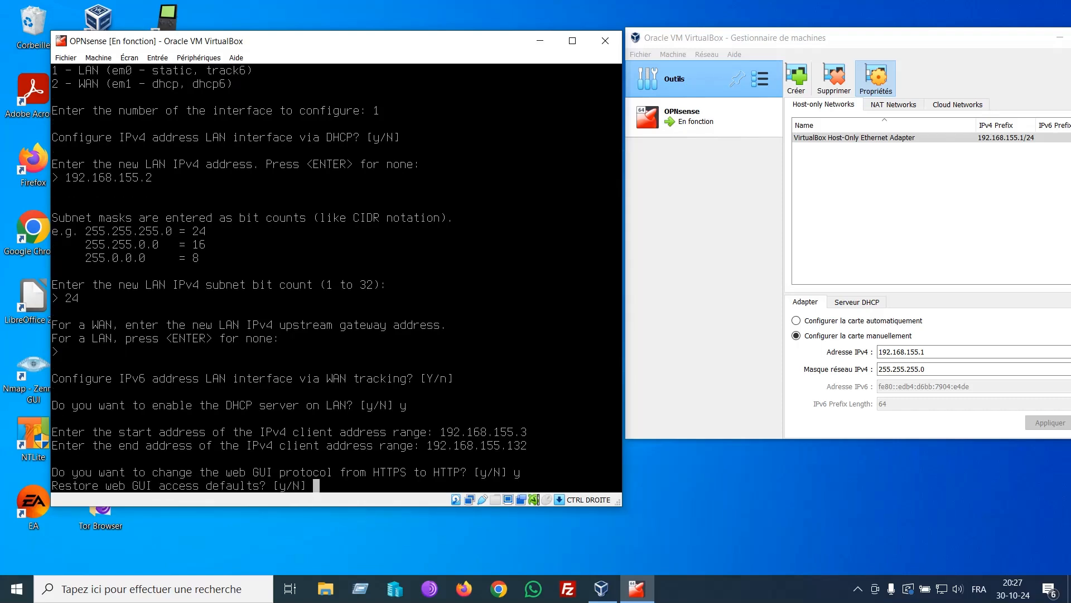
key(Return)
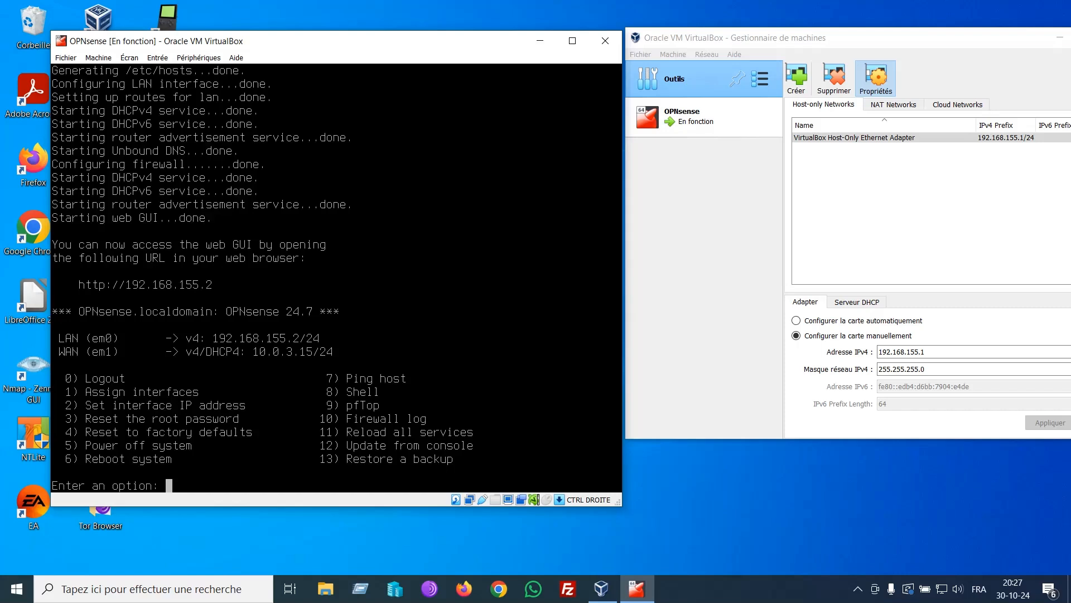
Step: Open the root shell (option 8) and ping 1.1.1.1, stopping it with Ctrl+C
text(8)
key(Return)
text(p)
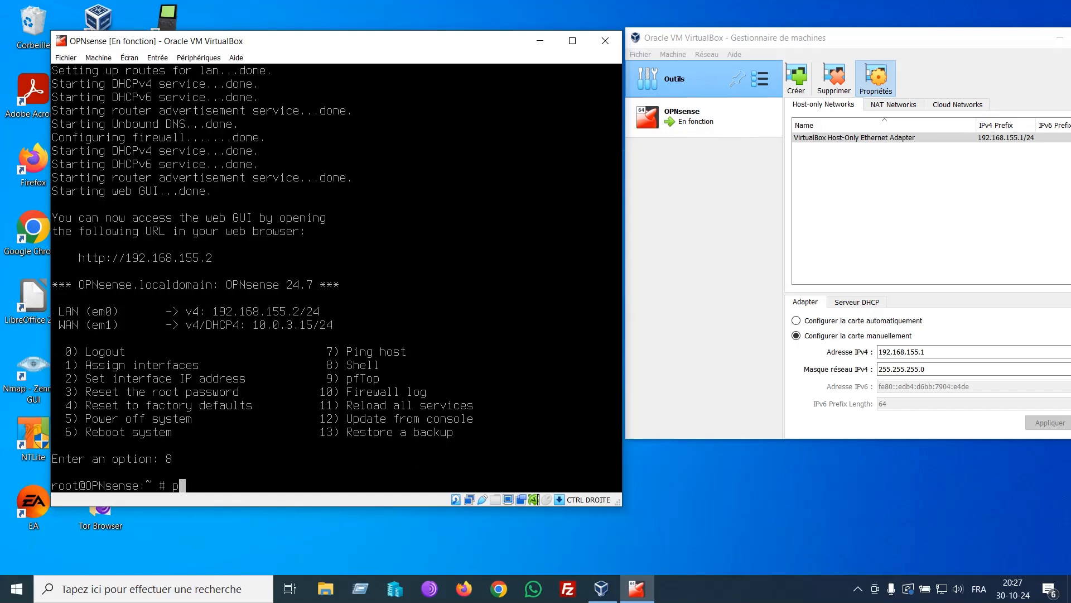
text(ing 1.1.1.1)
key(Return)
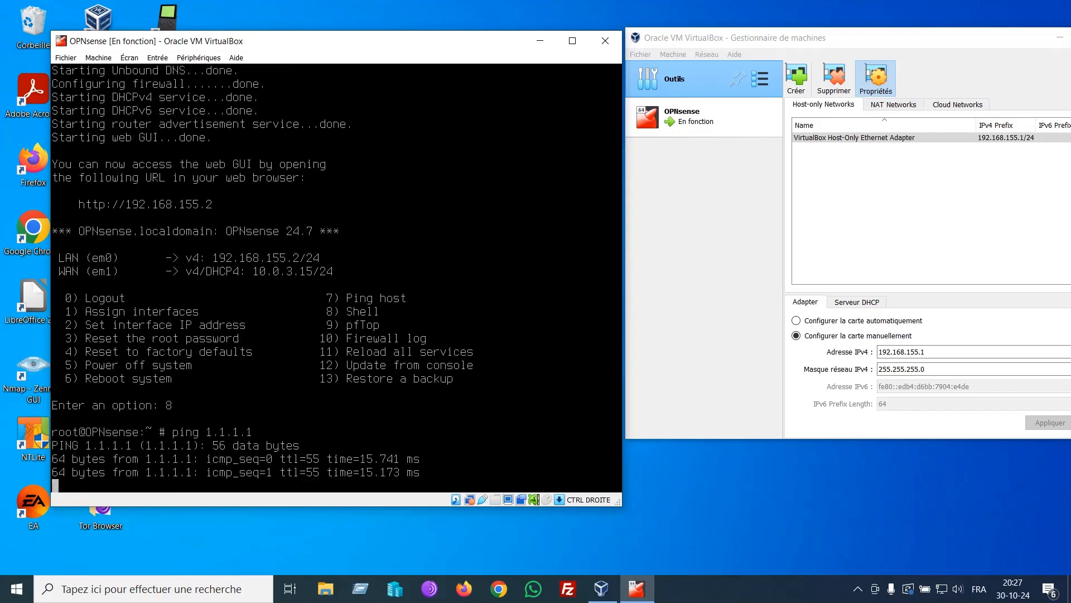
key(ctrl+c)
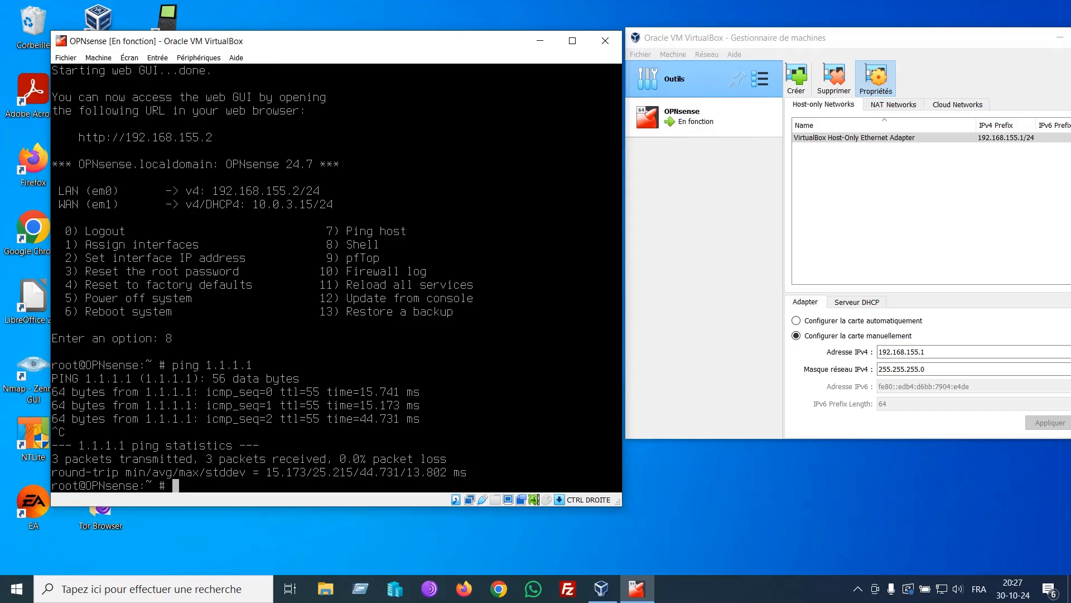
text(curl )
text(google.com)
key(Left)
key(Left)
key(Left)
key(Left)
key(Left)
key(Left)
key(Left)
key(Left)
key(Left)
key(Left)
key(Left)
key(Left)
key(Left)
key(Right)
key(Right)
text(https://www.)
key(Right)
key(Right)
key(Right)
key(Right)
key(Right)
key(Right)
key(Right)
key(Right)
key(Right)
key(Right)
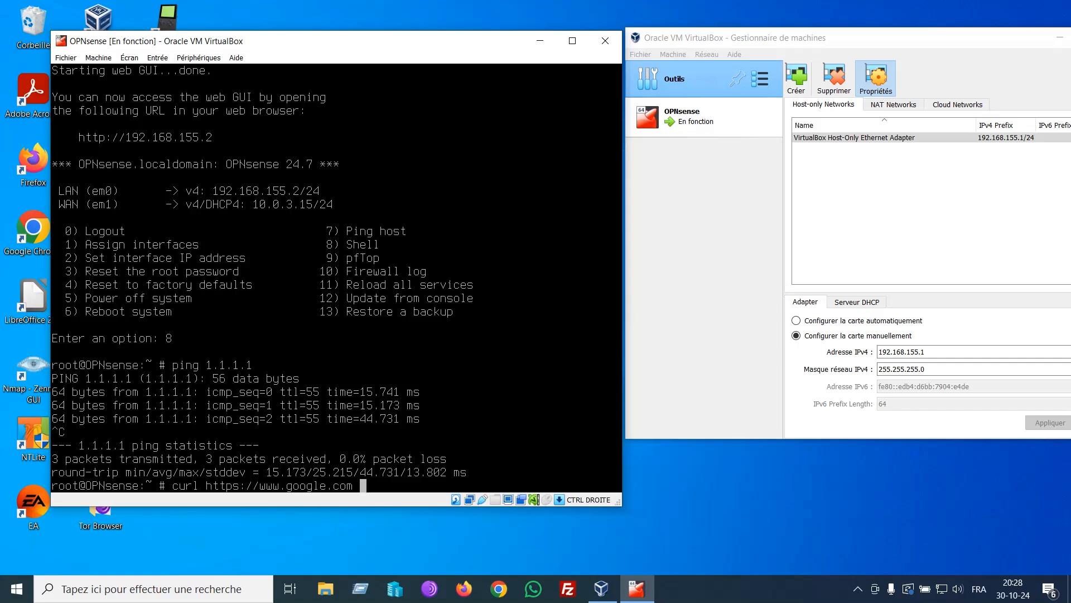
key(Return)
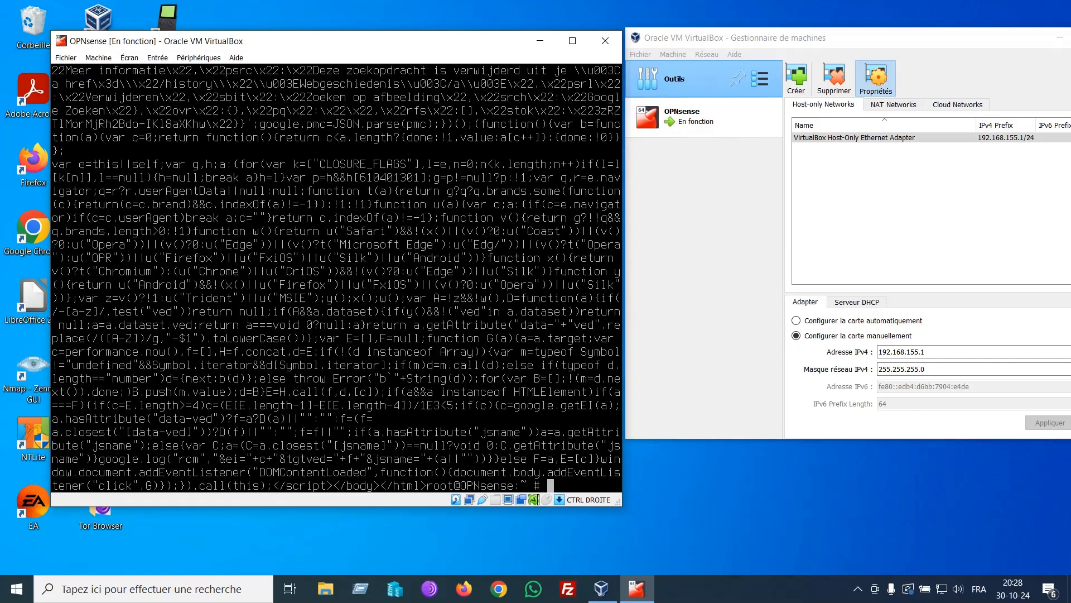
key(Return)
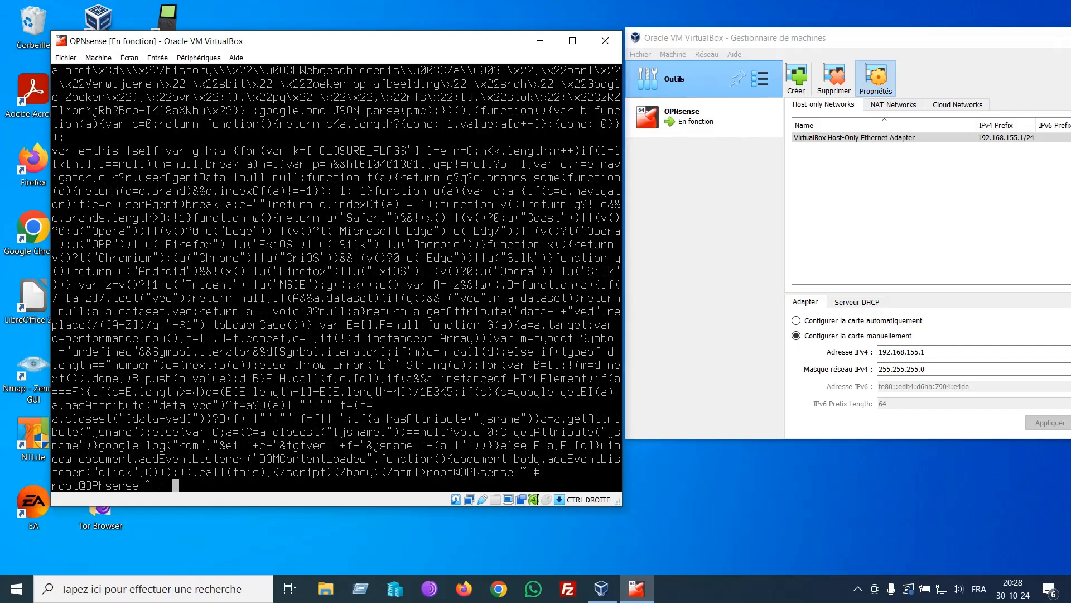
text(exit)
key(Return)
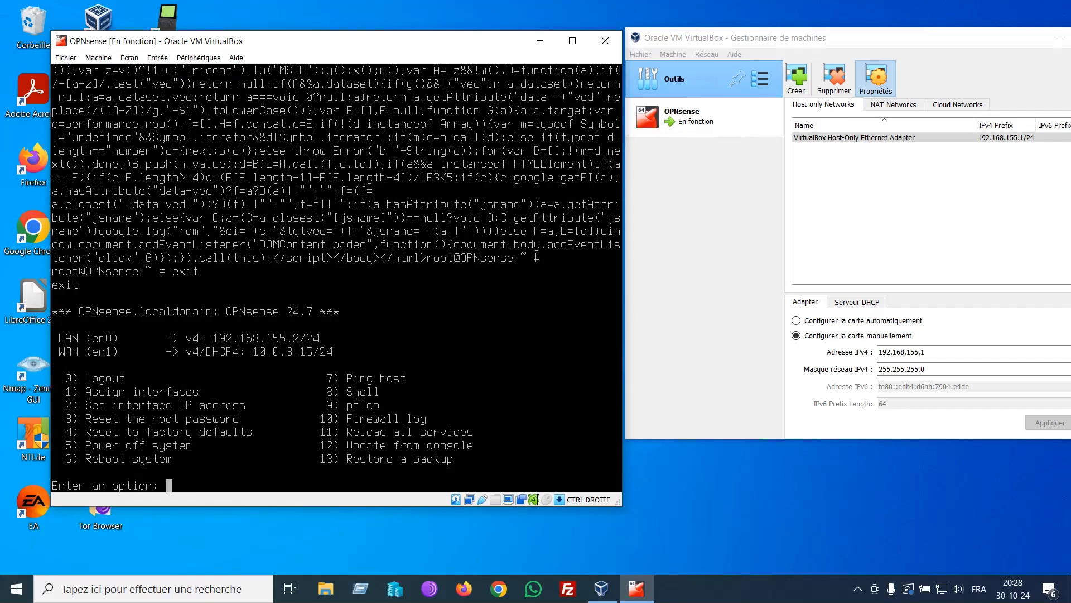
Step: Power off the firewall with console option 5, confirming with y
text(5)
key(Return)
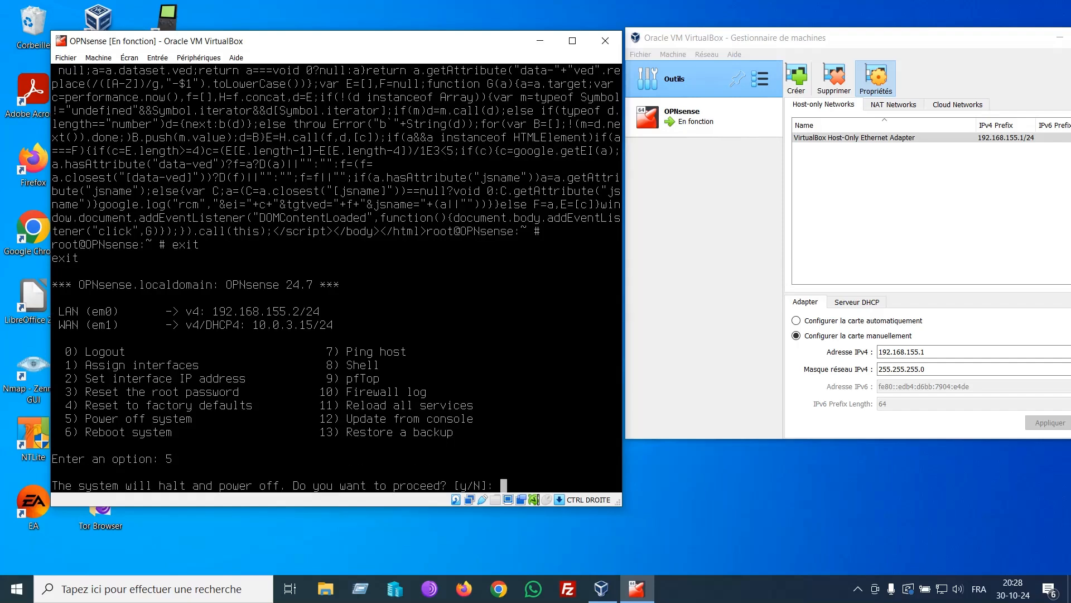
text(y)
key(Return)
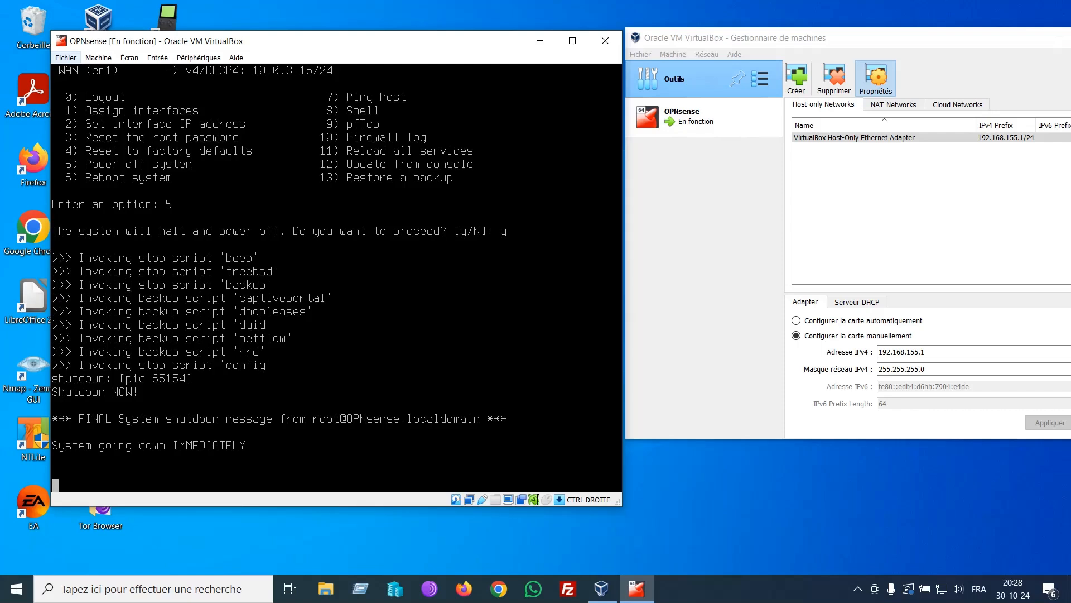
Step: Close the OPNsense VM window via Fichier > Fermer and confirm with OK
click(65, 58)
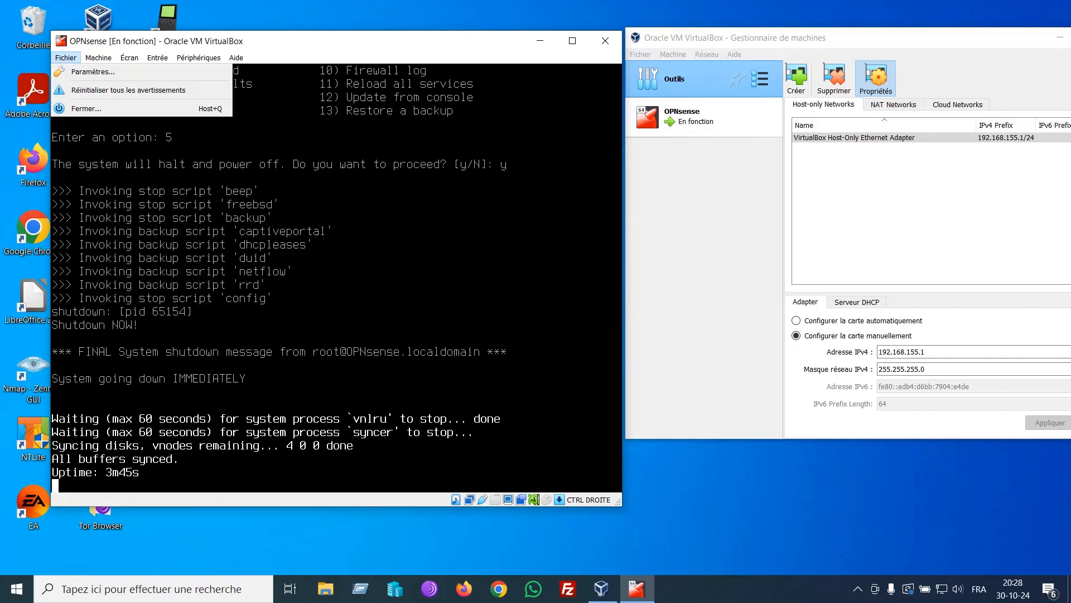
key(Down)
key(Down)
key(Down)
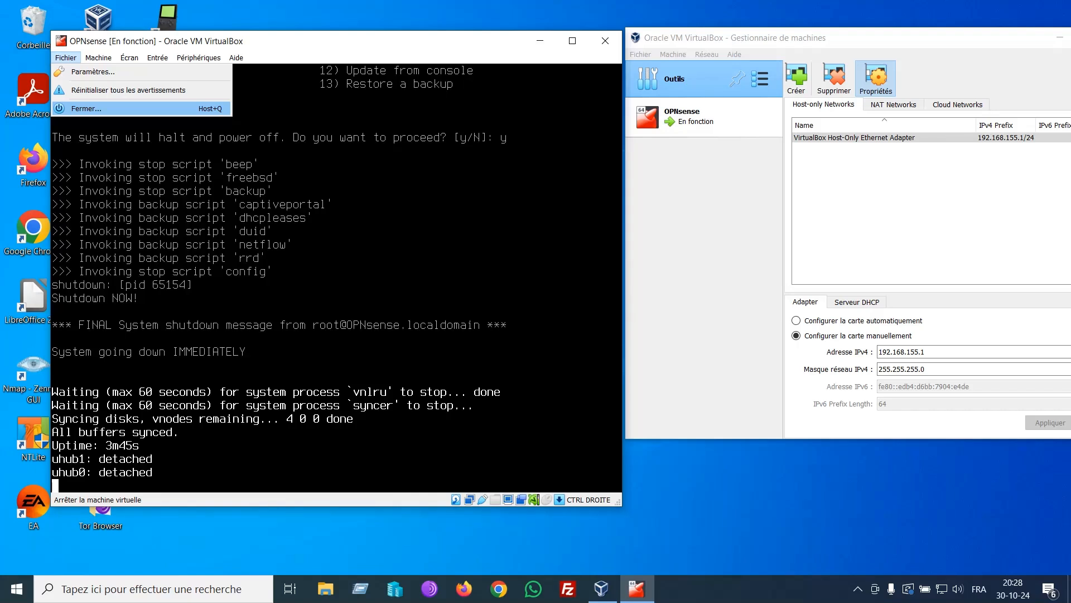
key(Return)
click(280, 310)
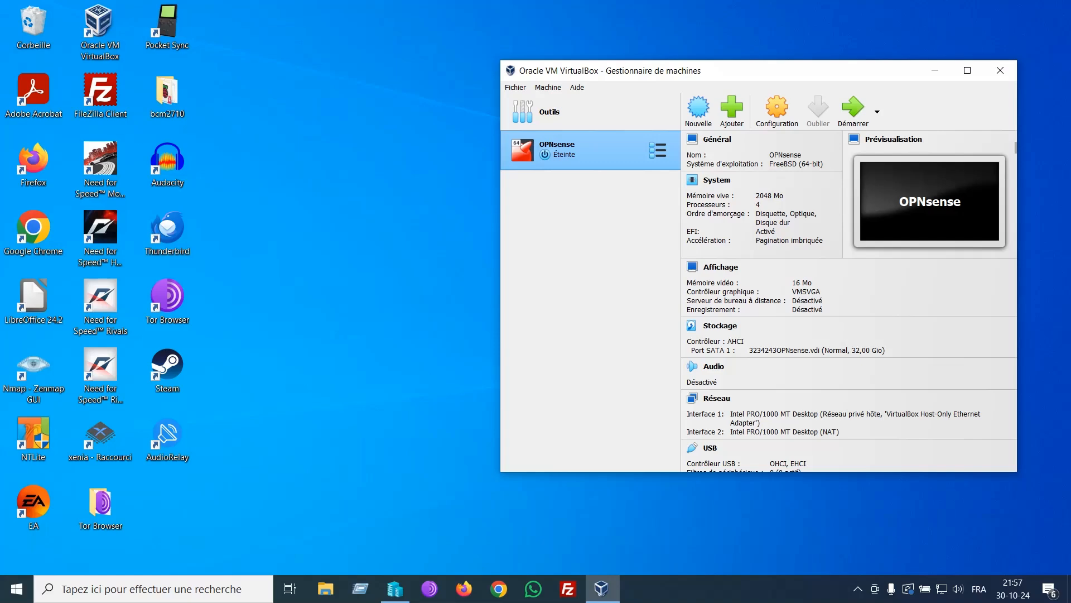
Step: Create an external switch named OPNsense on the VirtualBox Host-Only Ethernet Adapter and apply it
click(395, 588)
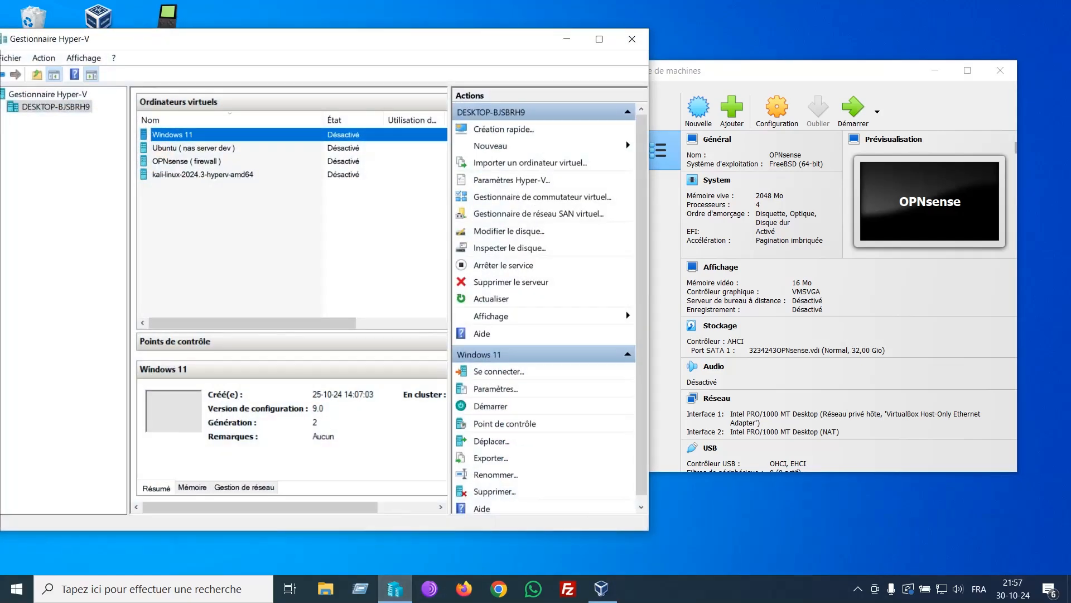
click(542, 196)
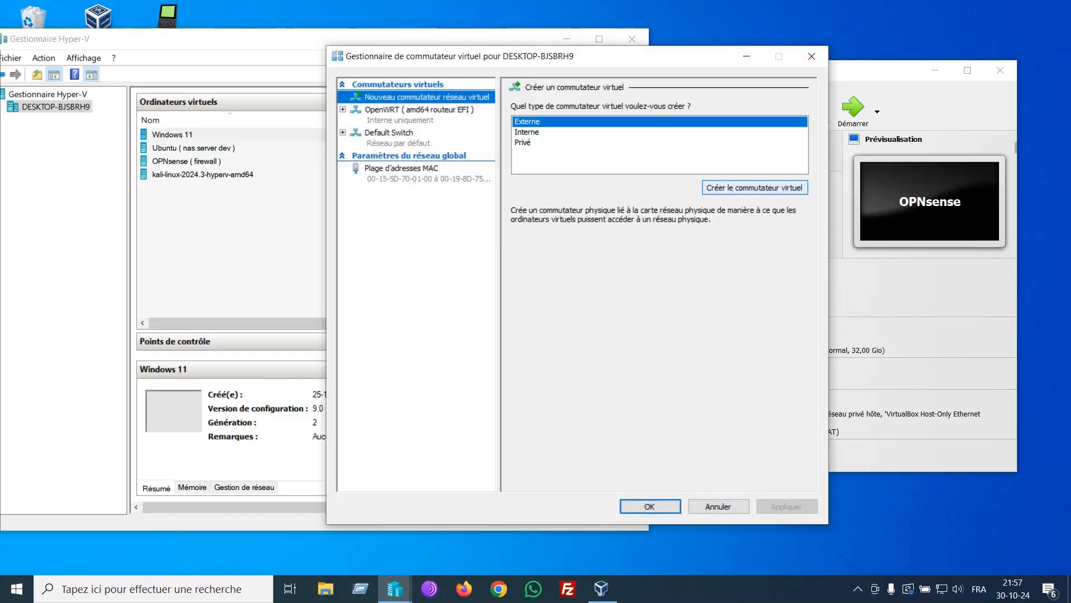
click(754, 187)
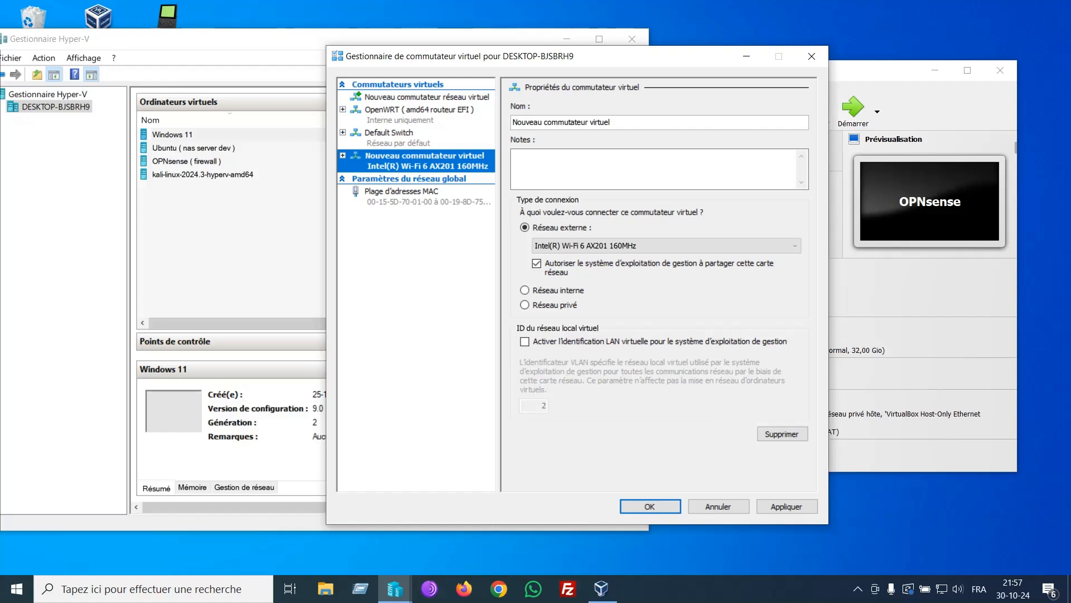
click(794, 246)
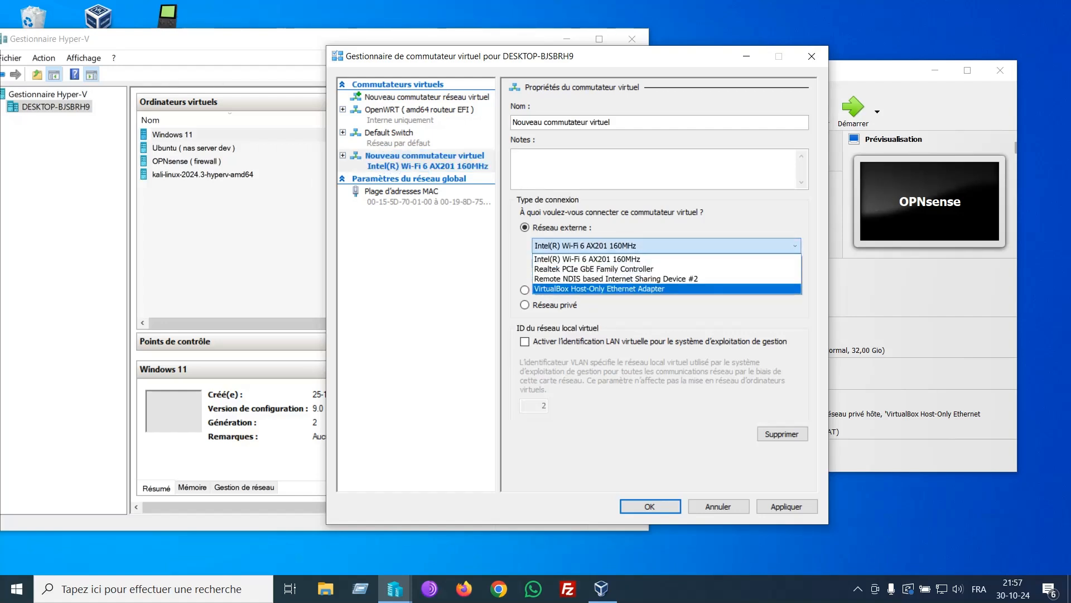
click(599, 289)
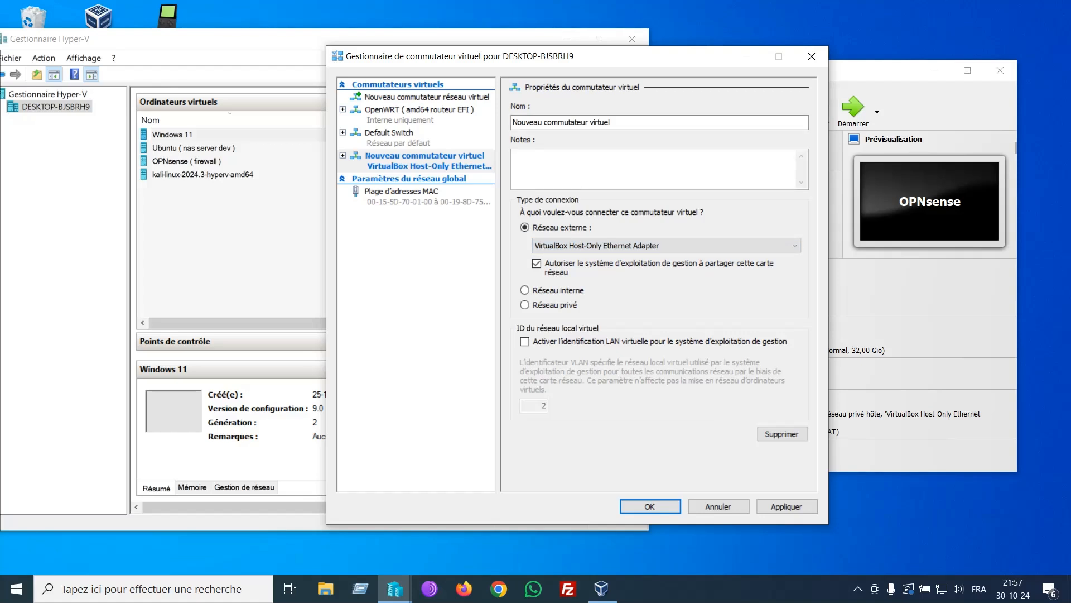
key(ctrl+a)
key(BackSpace)
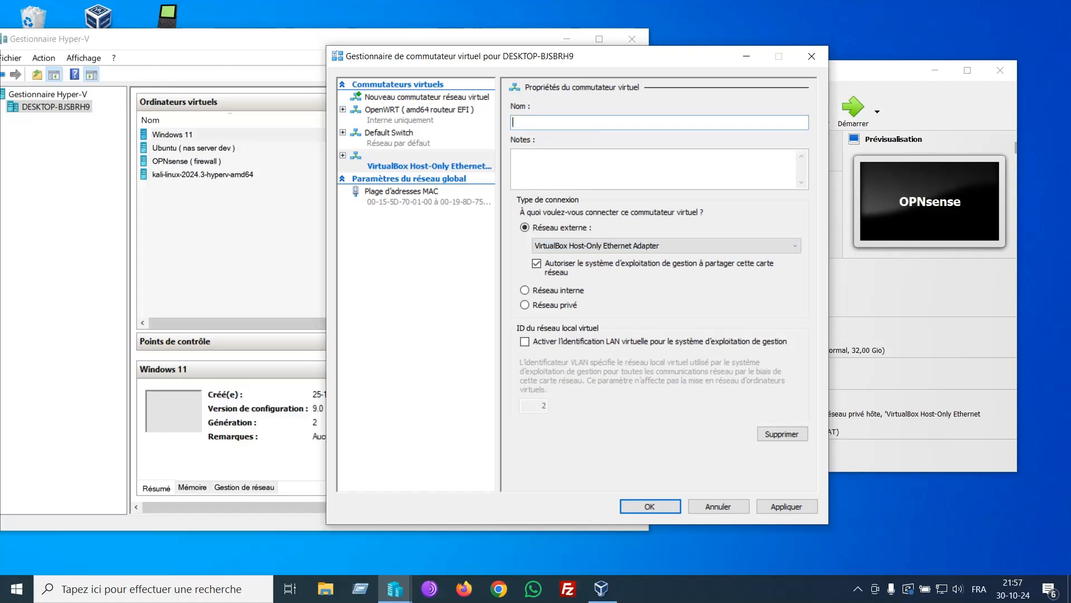
text(OPNsense)
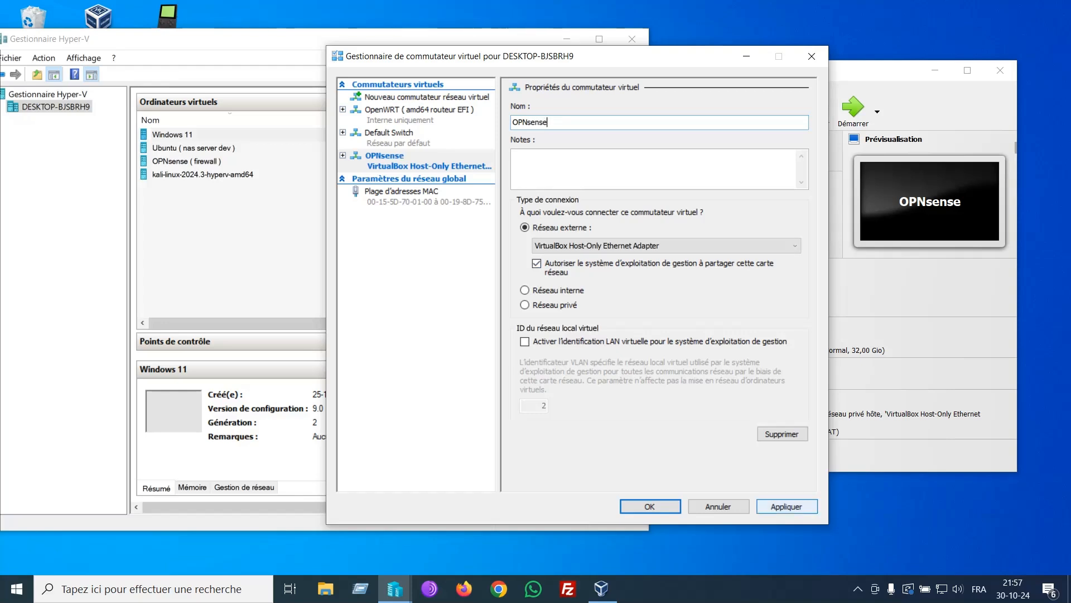
click(787, 506)
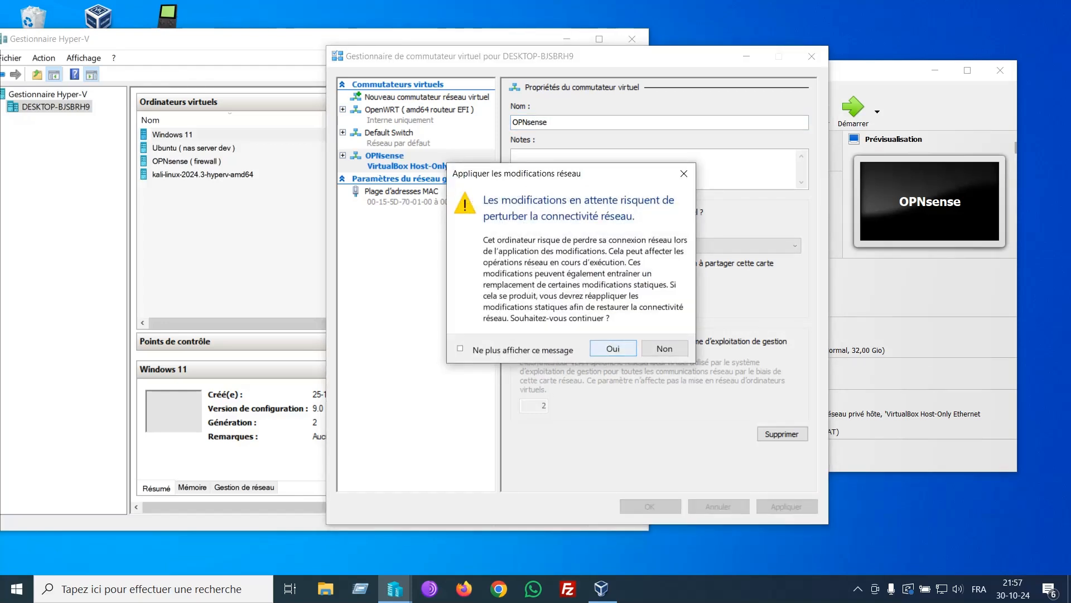
key(Return)
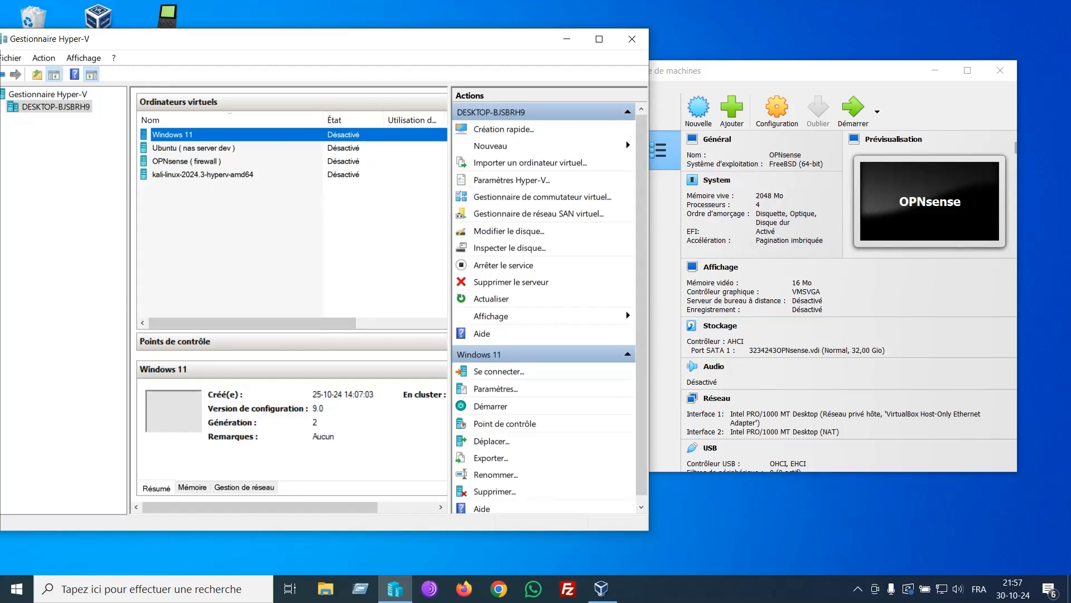
Step: Start the OPNsense VM in detachable mode from VirtualBox Manager
key(alt+Tab)
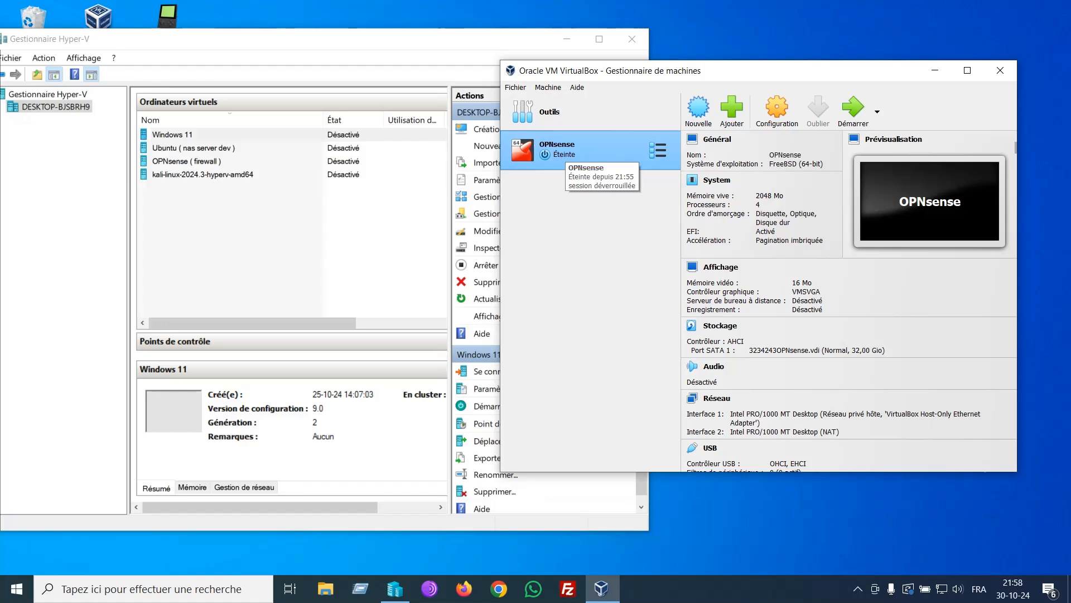
right_click(565, 155)
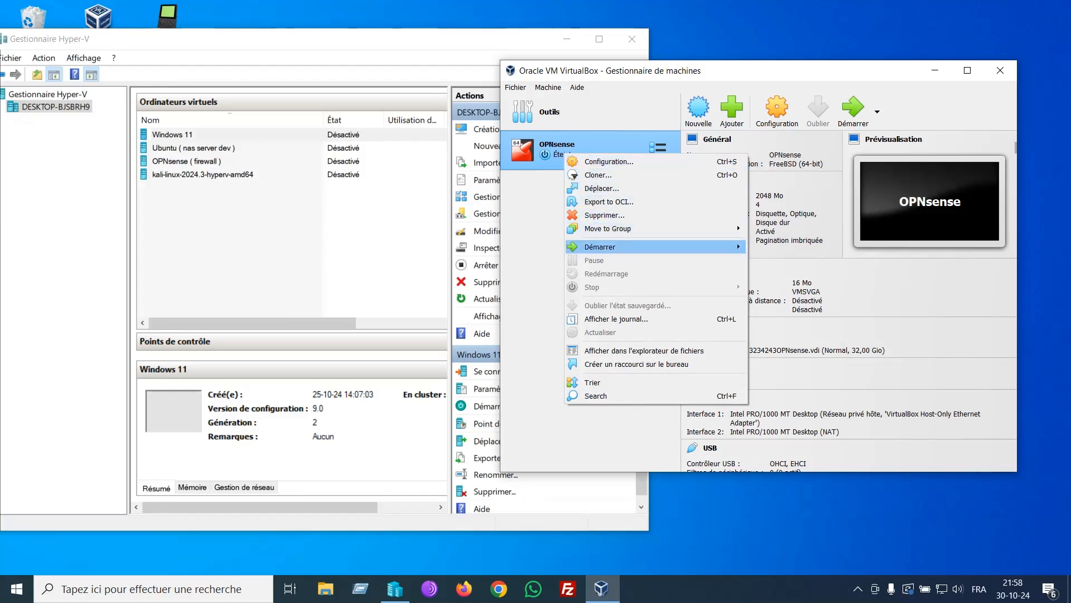
mouse_move(599, 247)
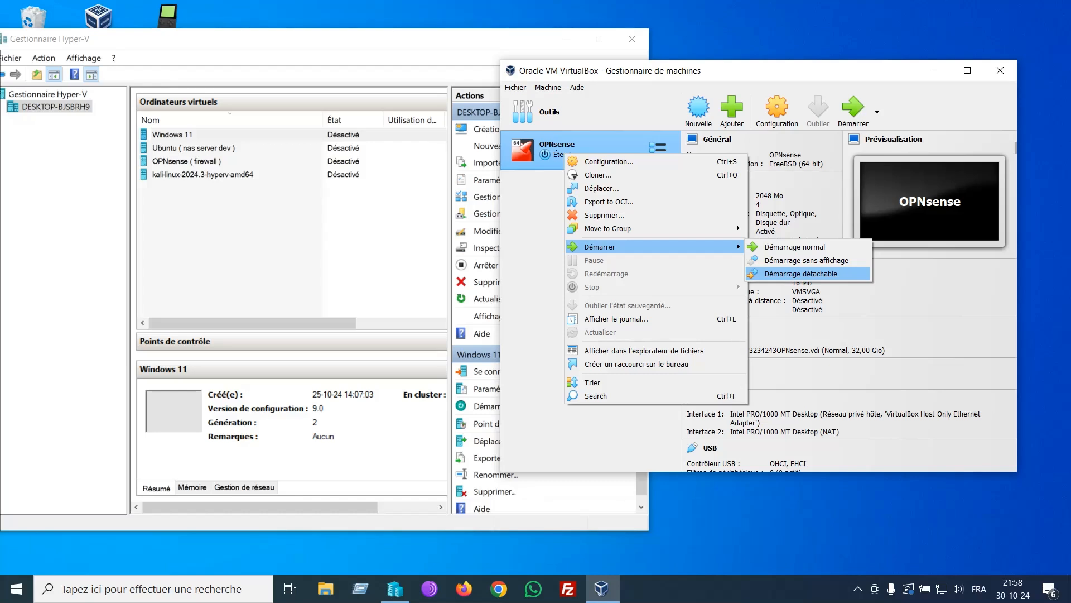
click(800, 273)
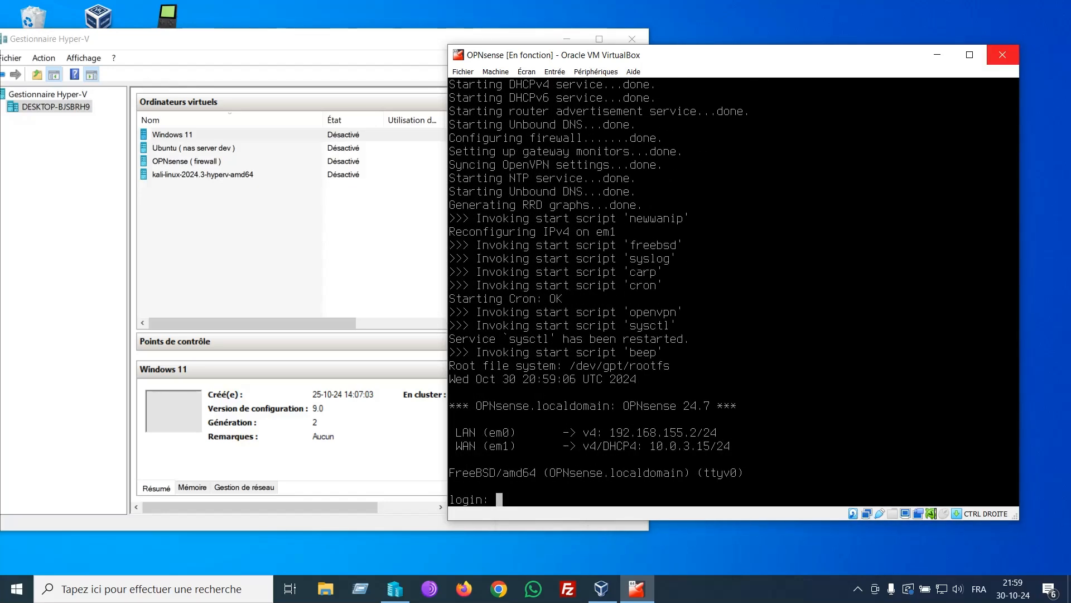
Step: Close the console window while keeping the VM running, and minimize VirtualBox Manager
click(1002, 54)
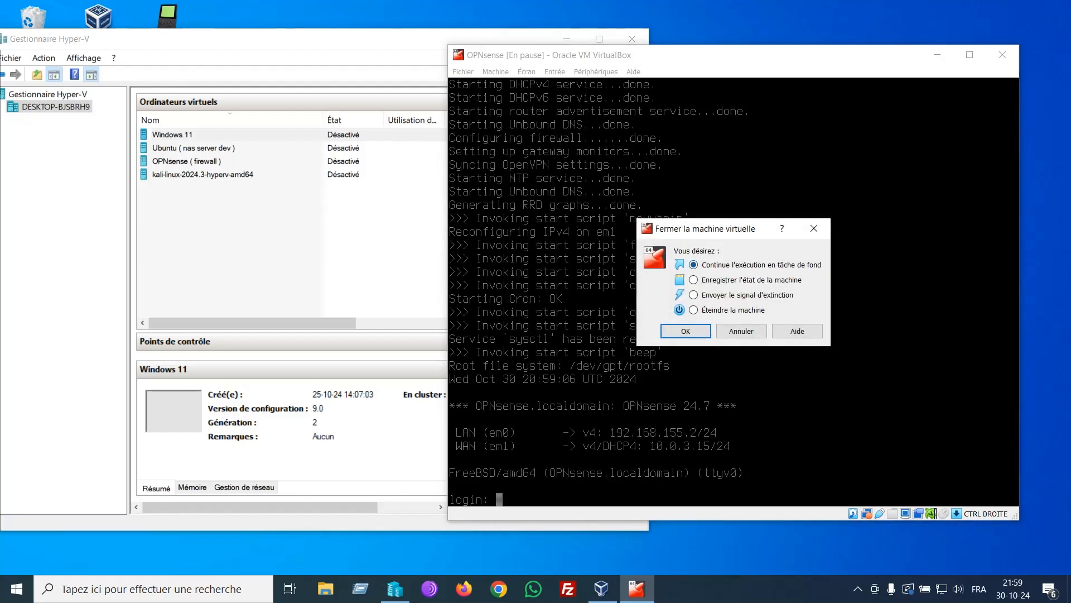
click(685, 331)
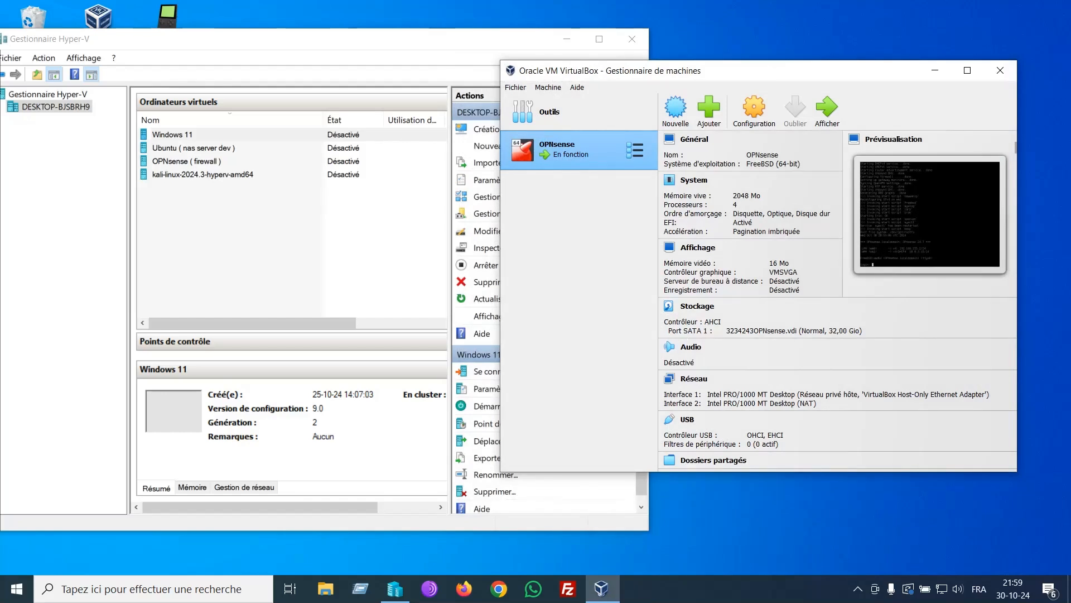
click(935, 70)
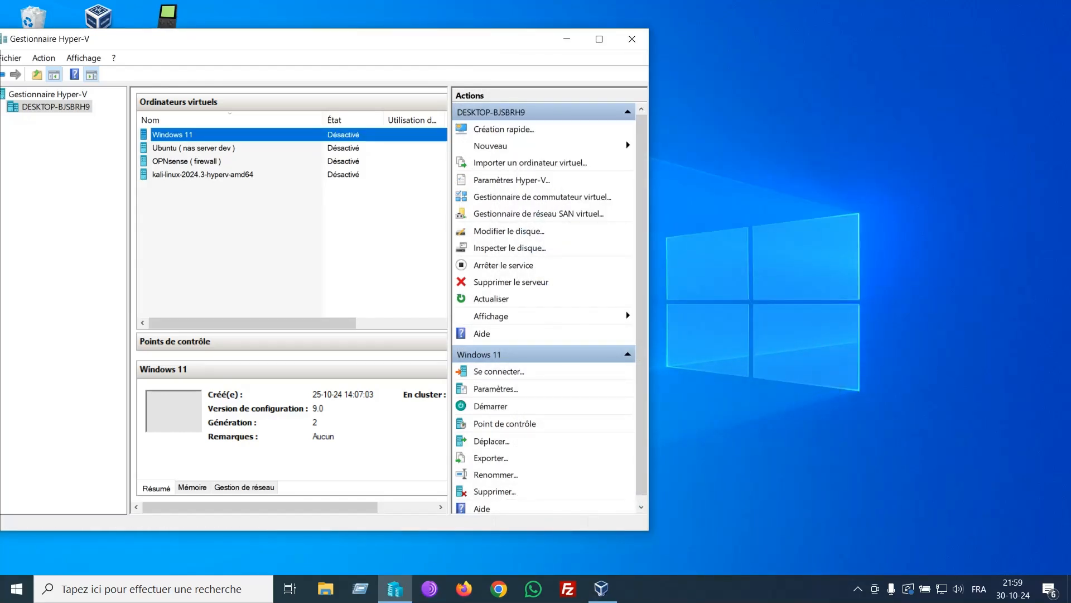
Step: Connect the Windows 11 VM's network adapter to the OPNsense virtual switch
right_click(262, 134)
click(290, 162)
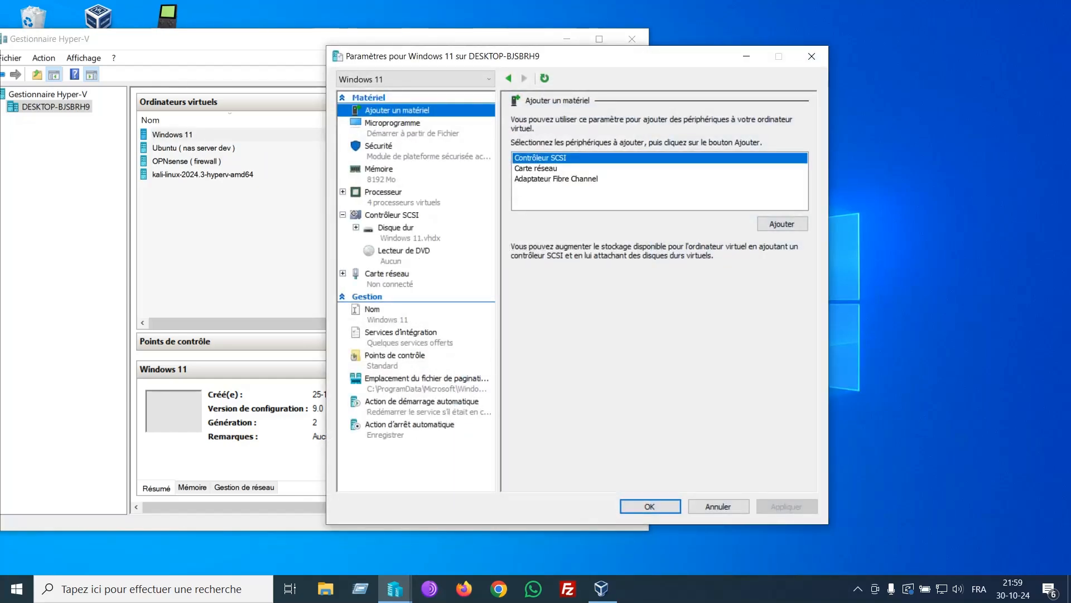
click(387, 274)
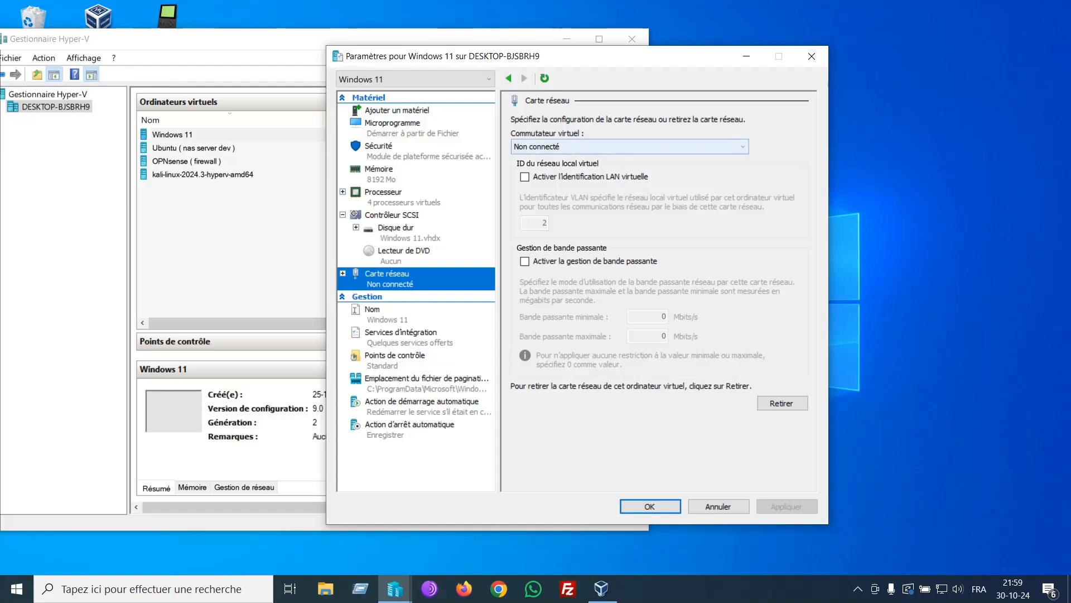
click(629, 147)
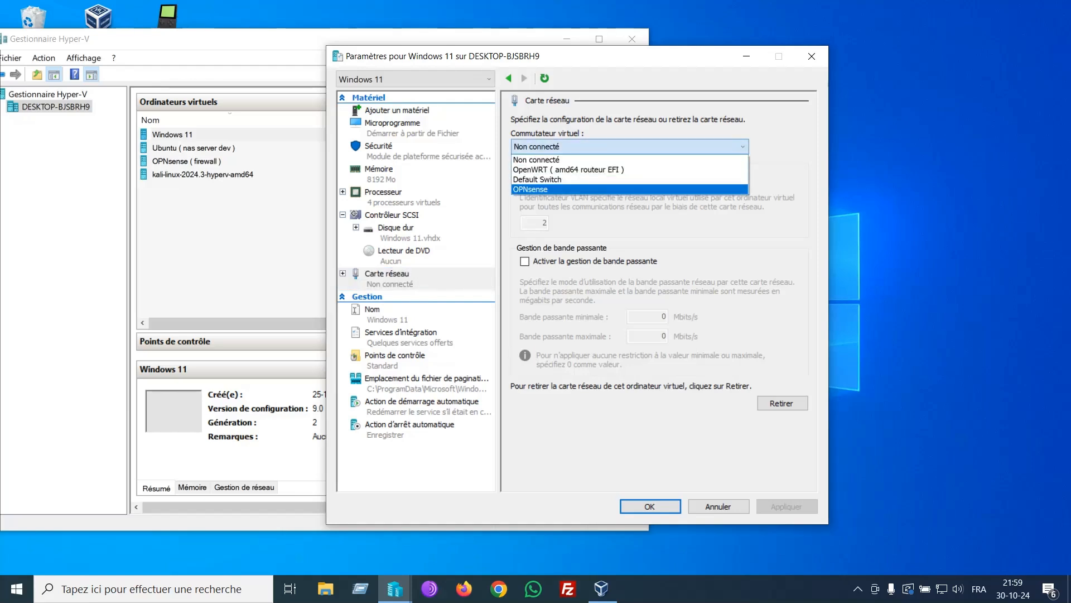
key(Return)
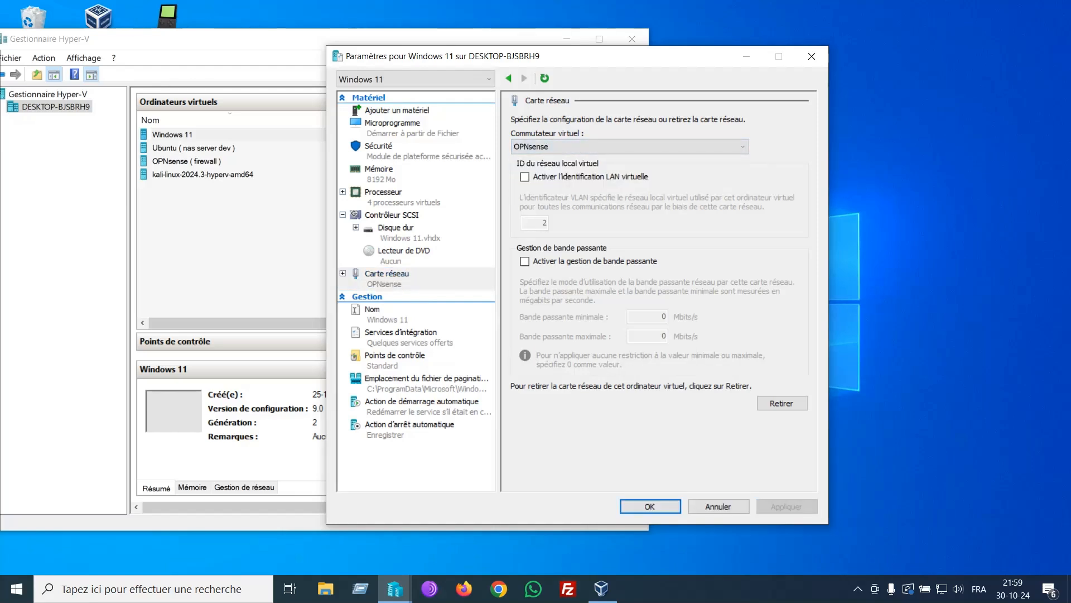
key(Return)
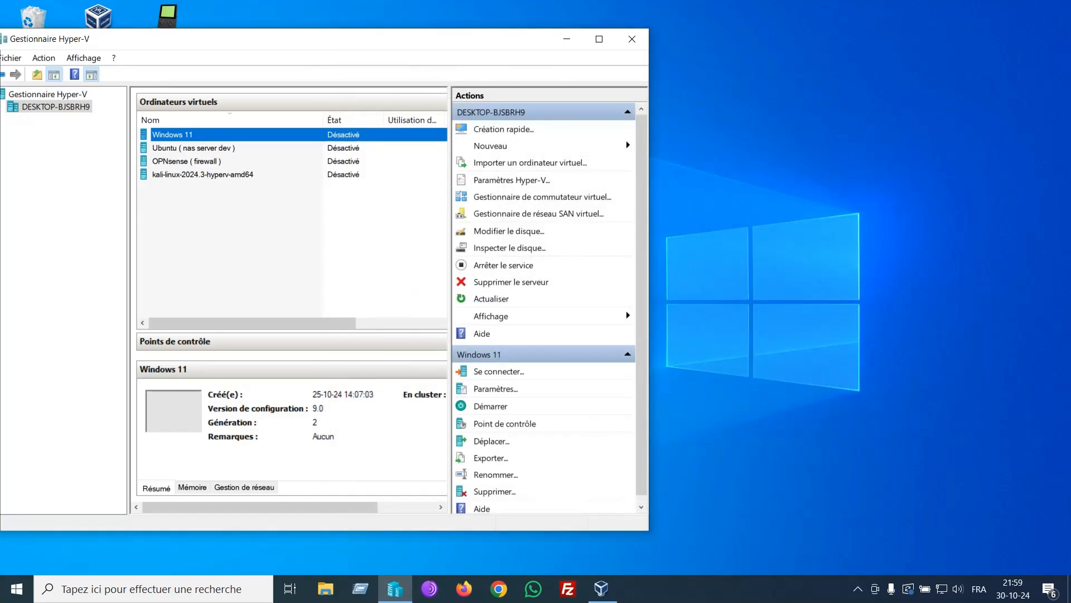
double_click(173, 134)
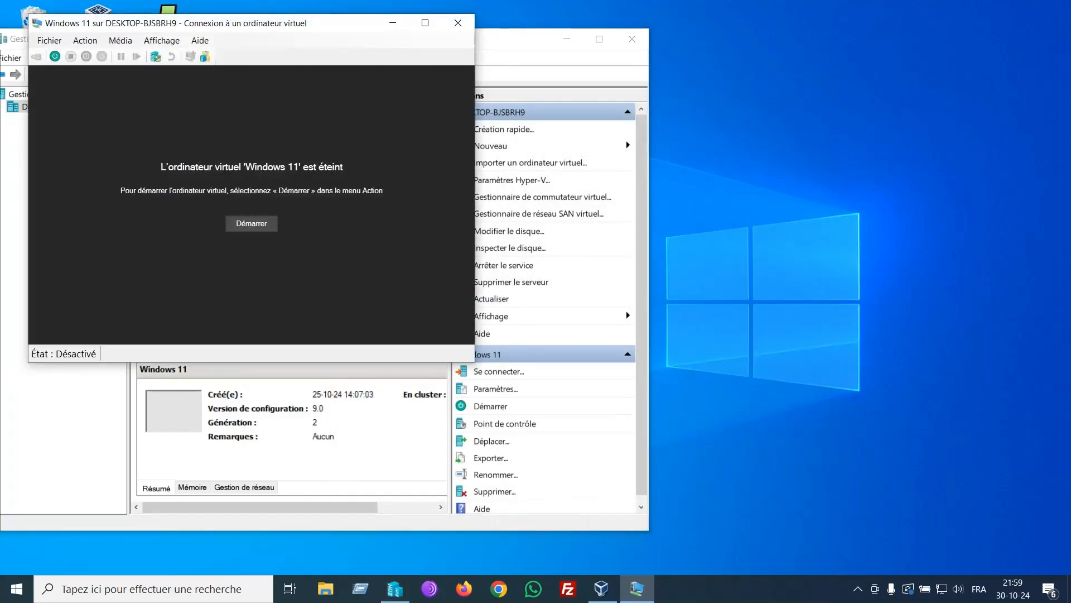
Step: Start the Windows 11 VM, connect at full-screen resolution, and sign in with the password
click(54, 57)
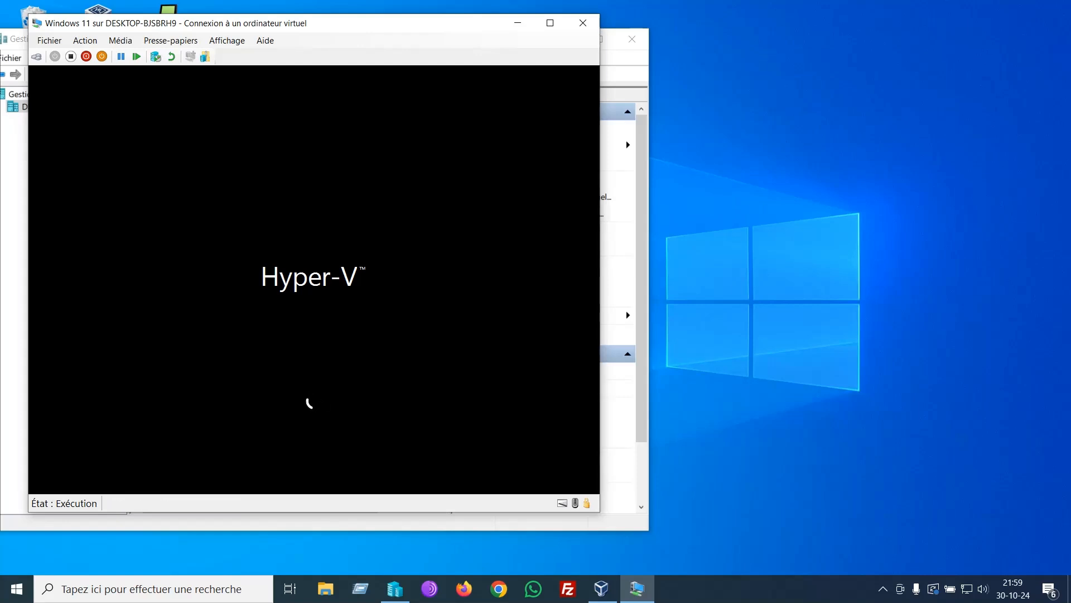
click(550, 23)
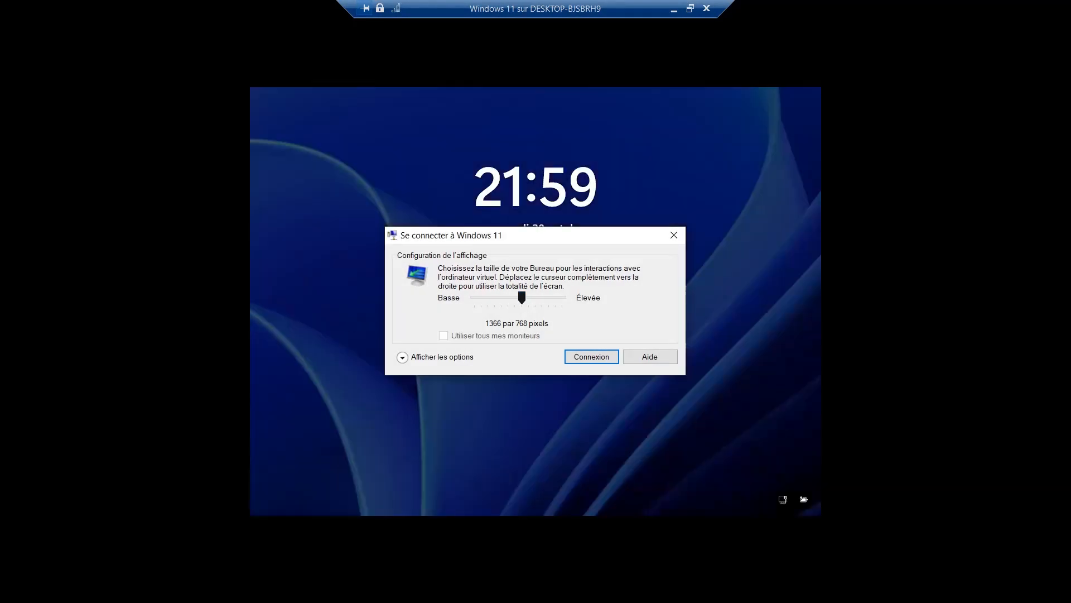
drag(521, 297, 562, 297)
key(Return)
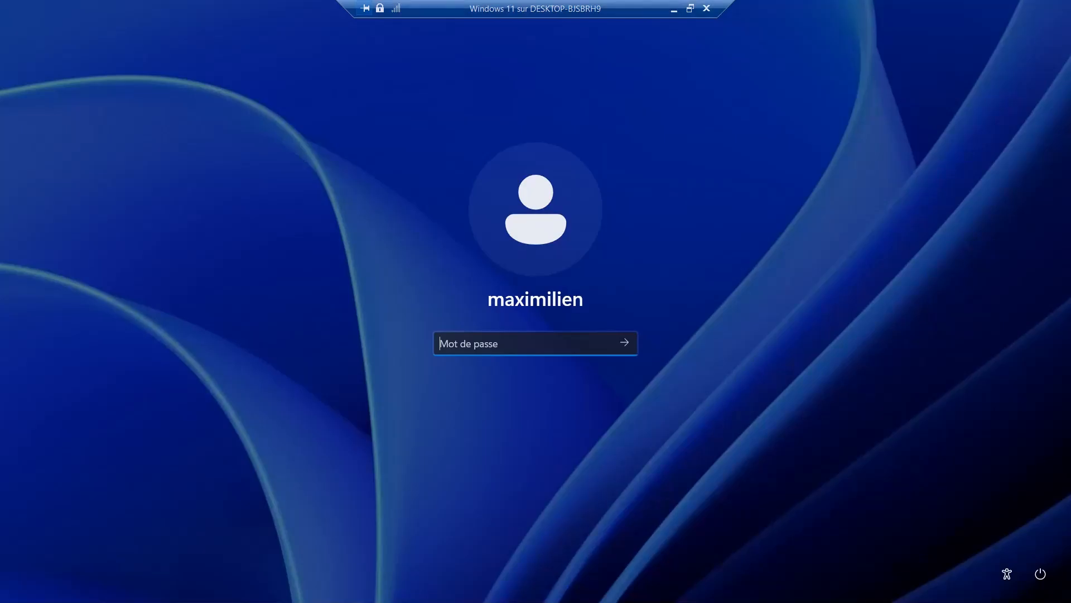
text(*****)
key(Return)
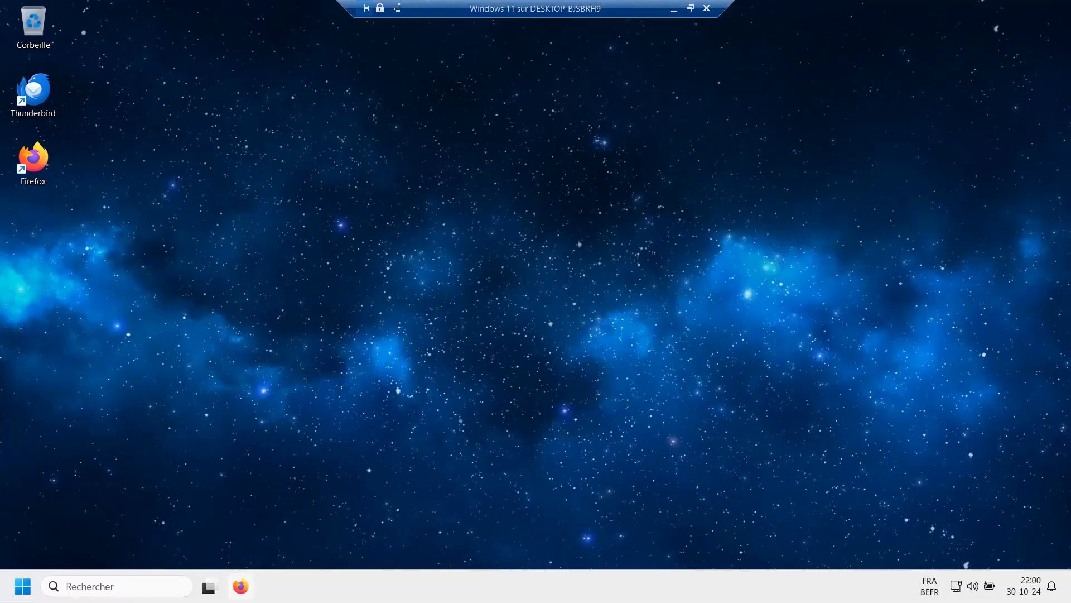
Step: Load the Google homepage in Firefox inside the Windows 11 VM
click(241, 586)
text(www.google.com/)
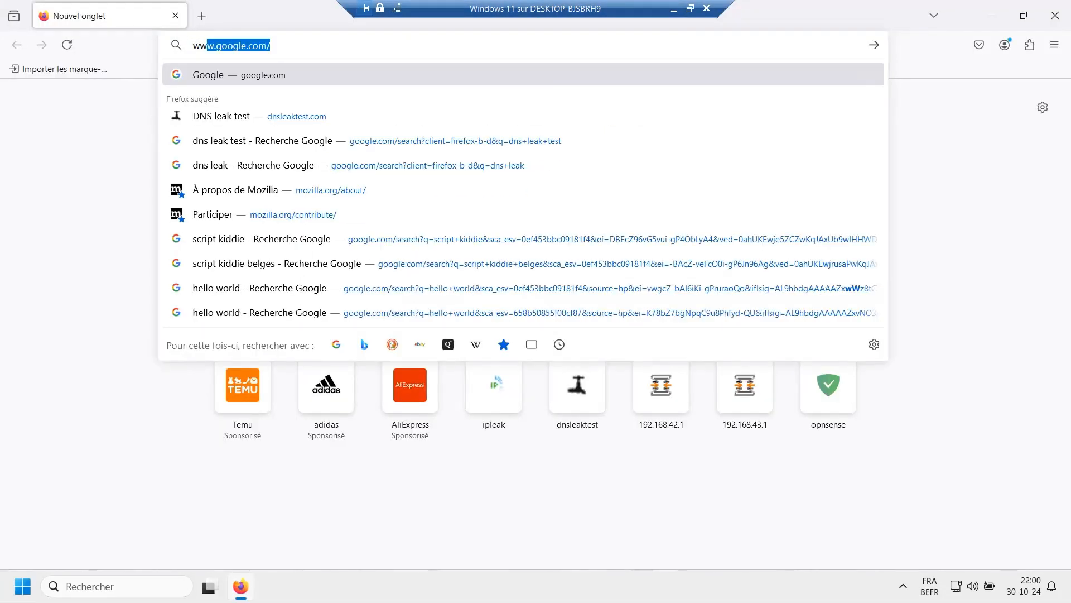
key(Return)
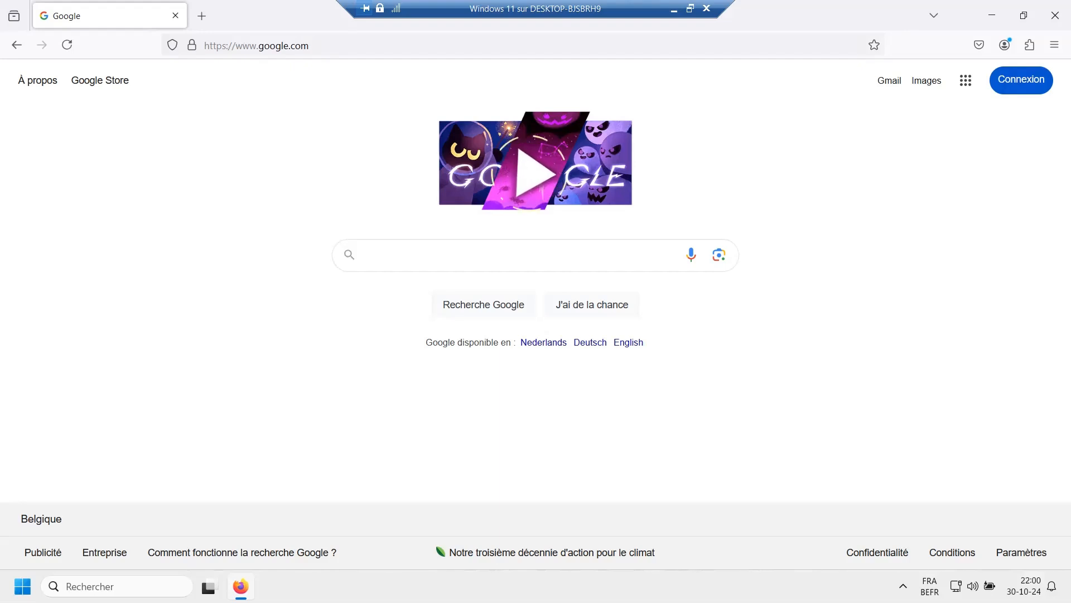
Step: Run arp -a in Command Prompt to confirm 192.168.155.2 is listed, then start a new Firefox tab
click(114, 587)
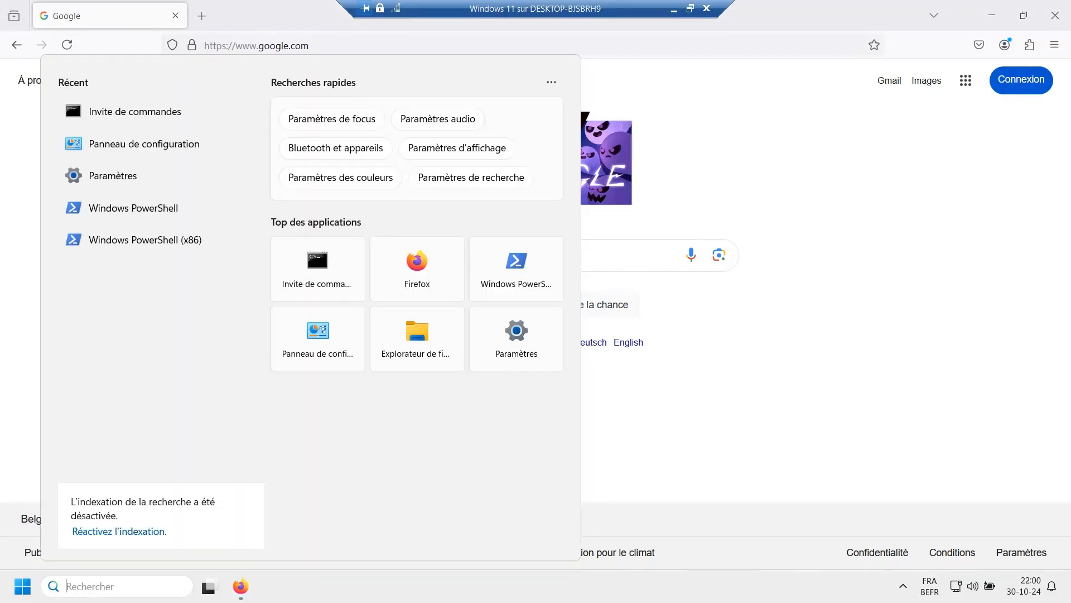
text(cmd)
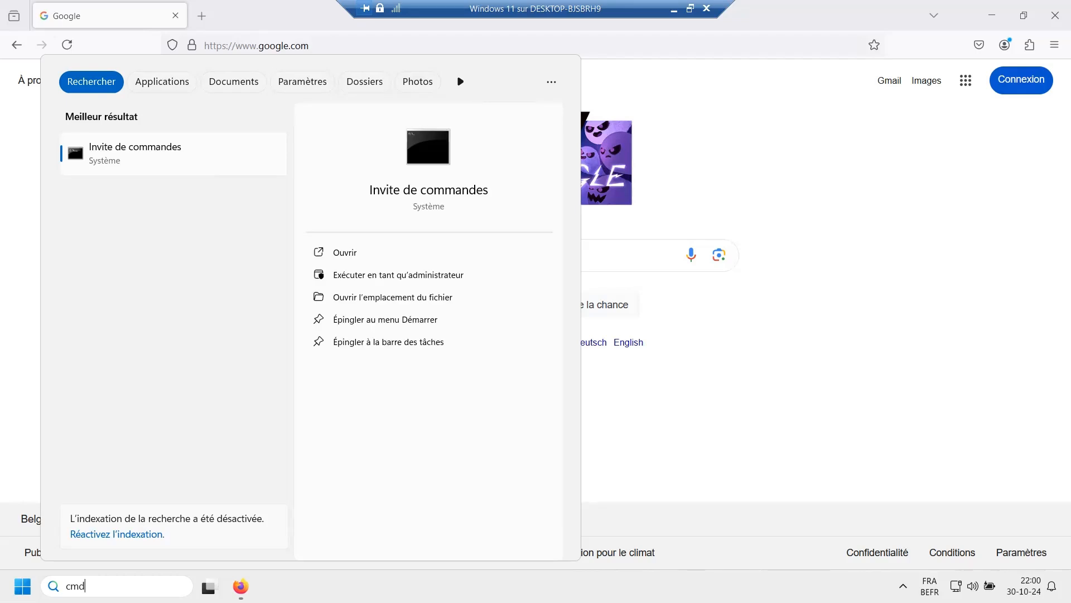
key(Return)
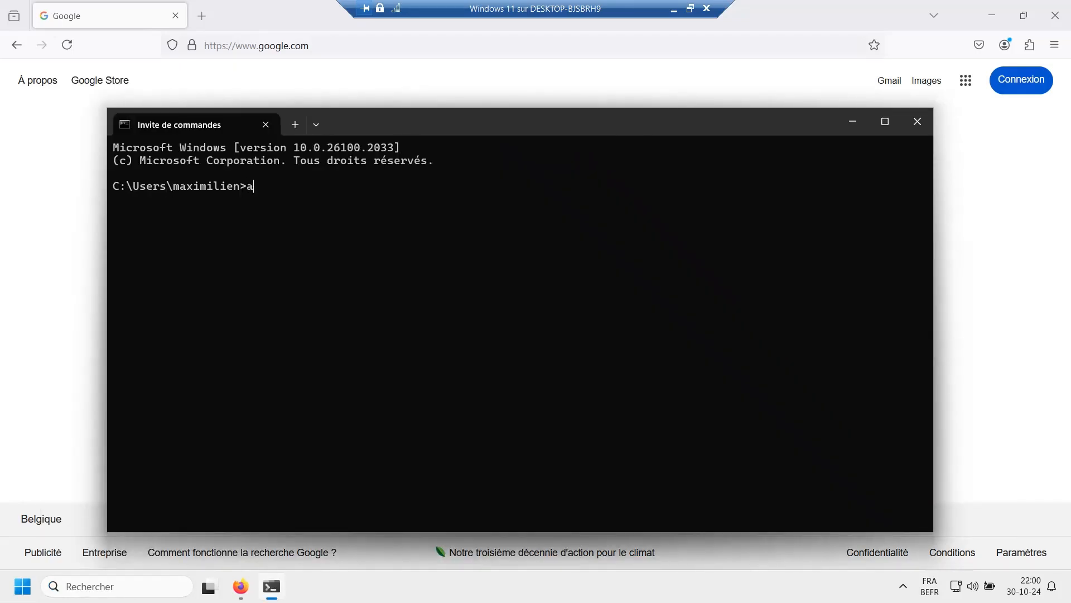
text(arp -a)
key(Return)
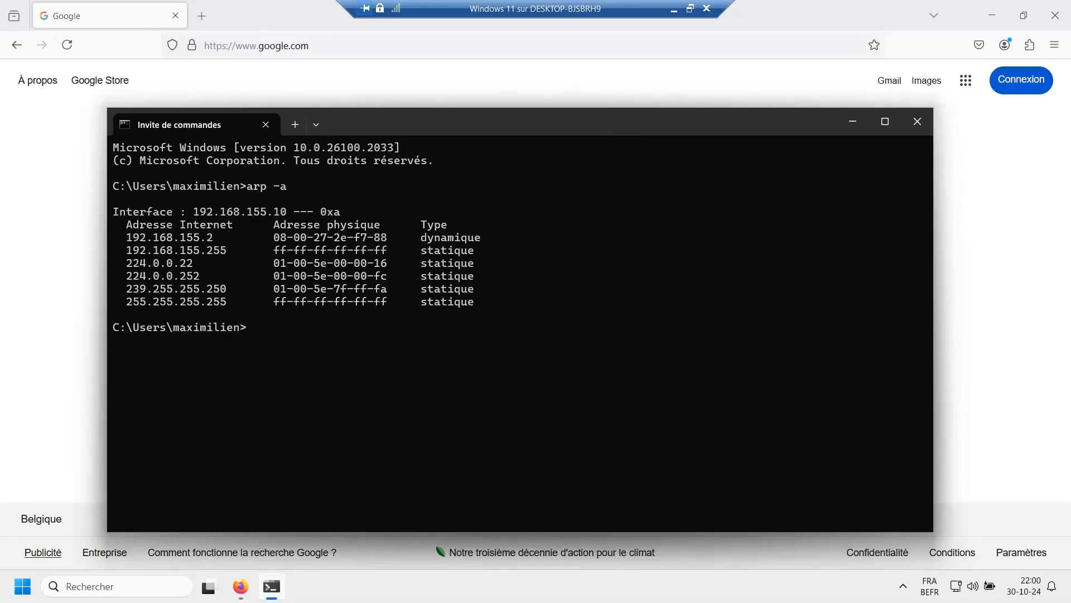
click(201, 16)
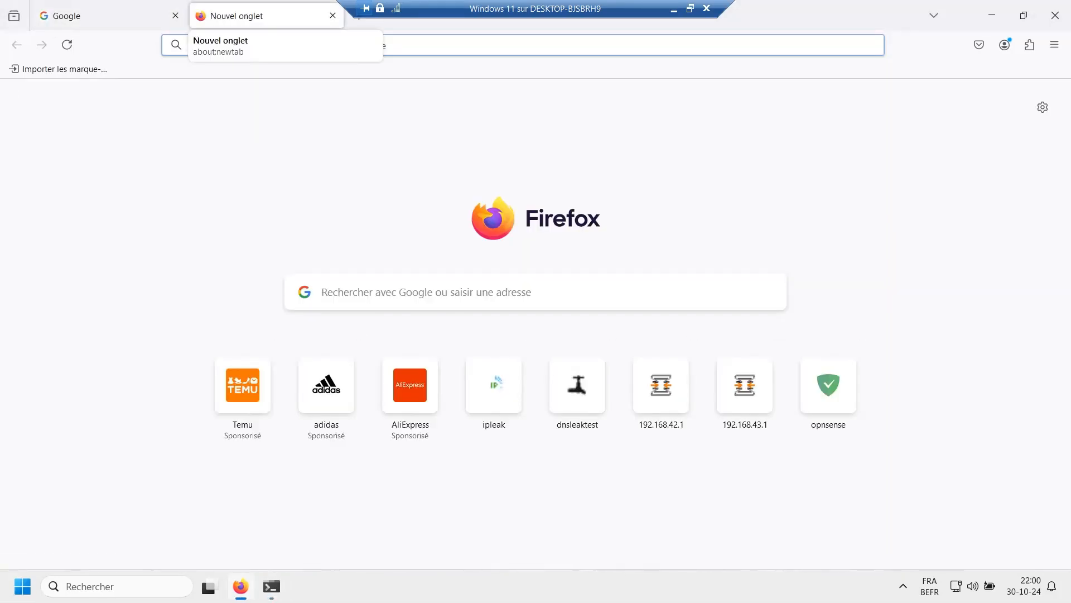
text(19)
key(End)
key(BackSpace)
key(BackSpace)
key(BackSpace)
key(BackSpace)
key(BackSpace)
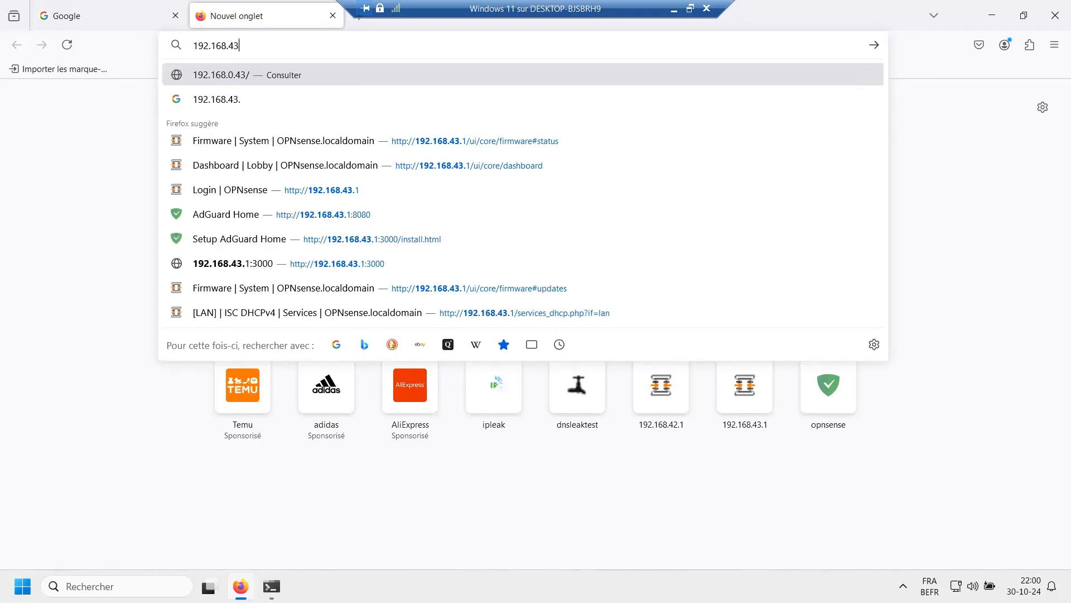
text(155)
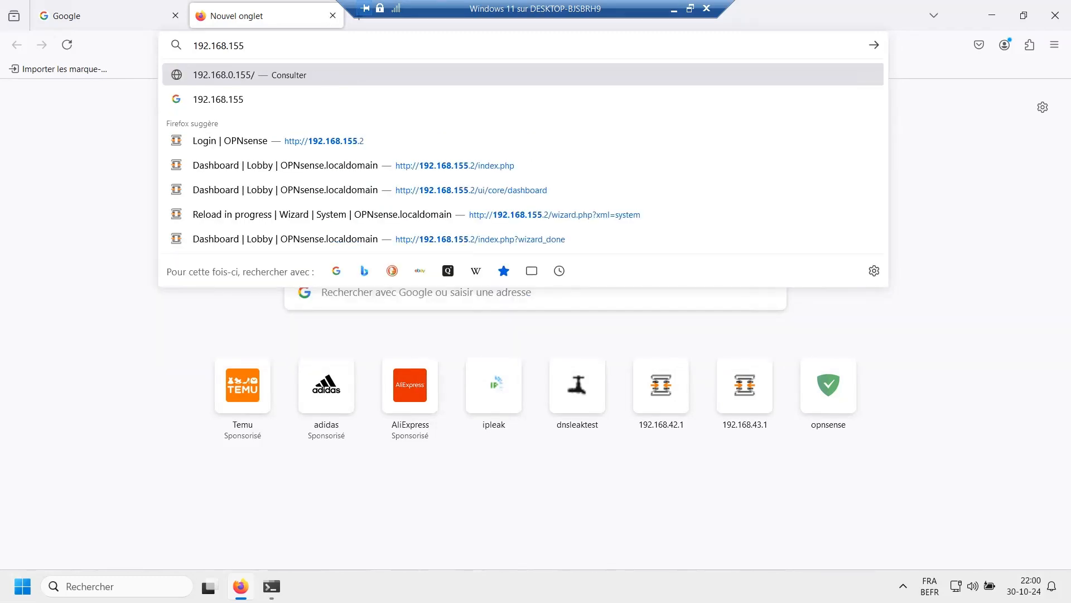
key(Down)
key(Down)
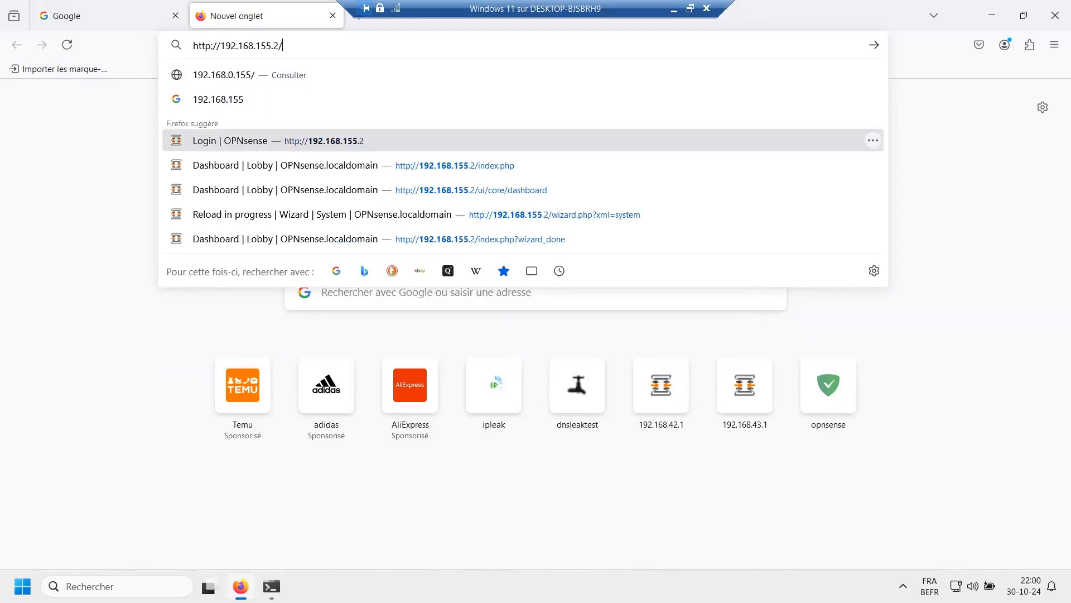
key(Return)
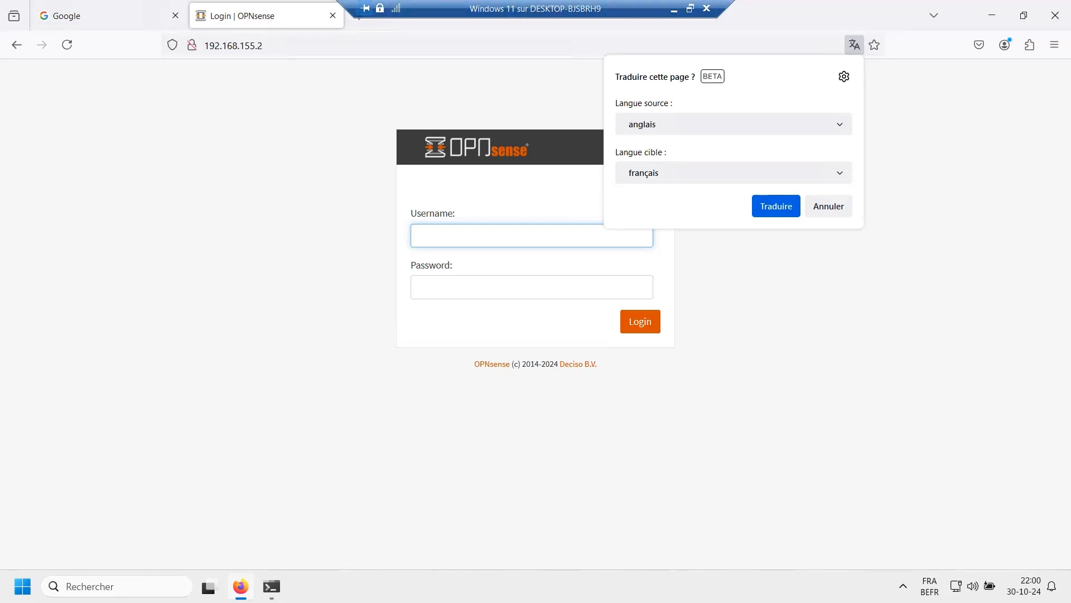
Step: Log in to OPNsense as root with the administrator password to reach the Lobby dashboard
text(root)
key(Tab)
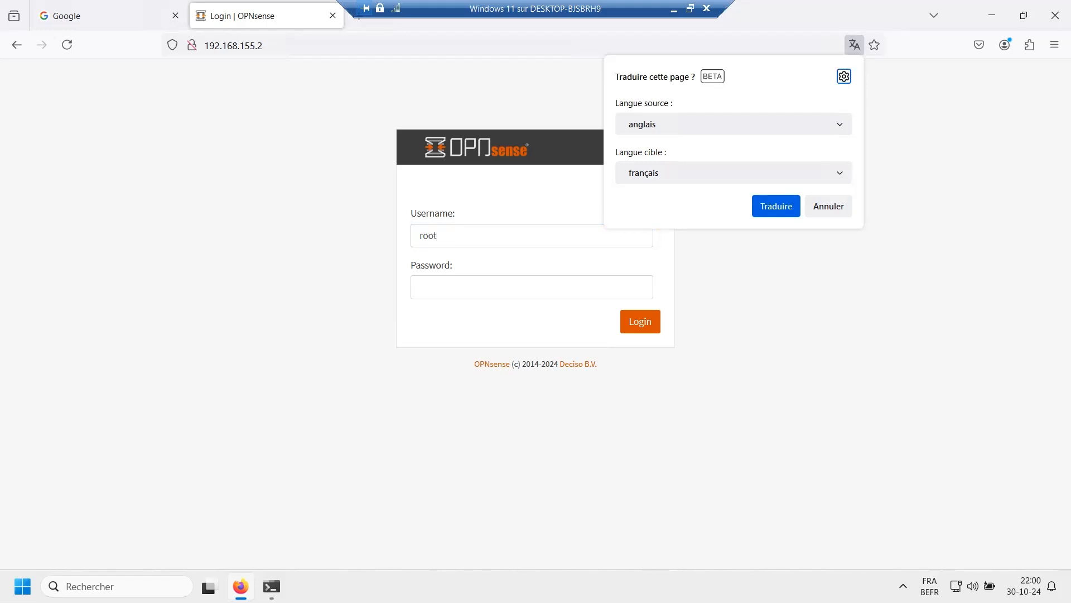
click(532, 287)
text(o)
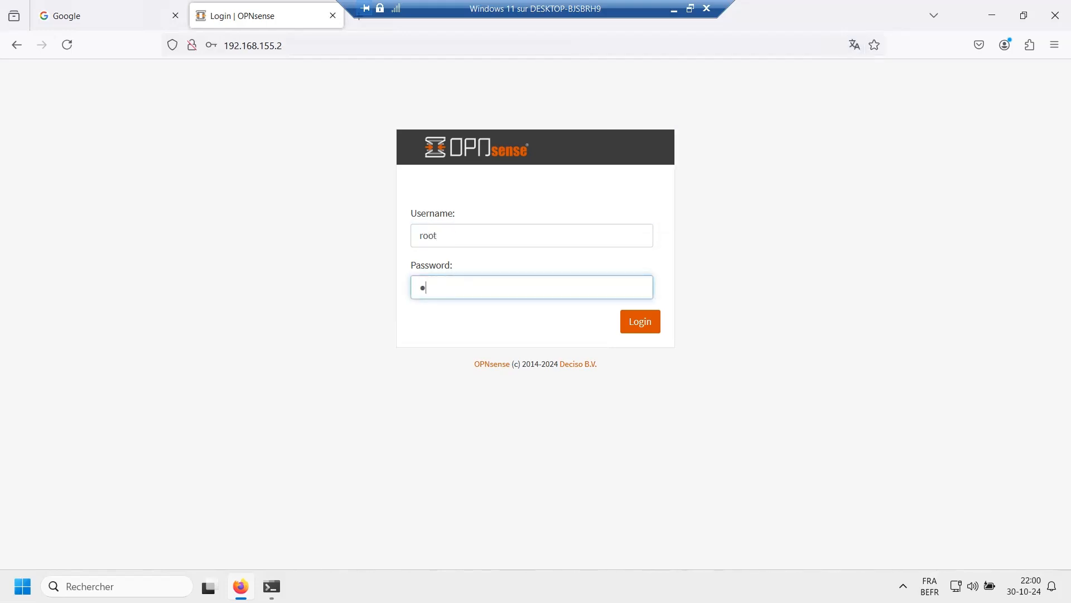
key(Return)
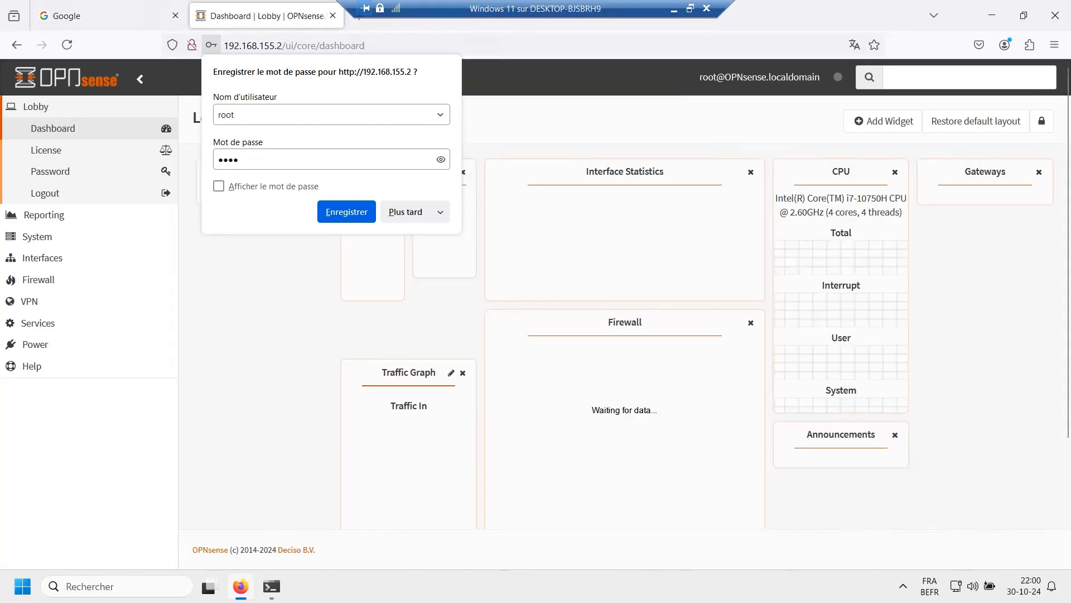